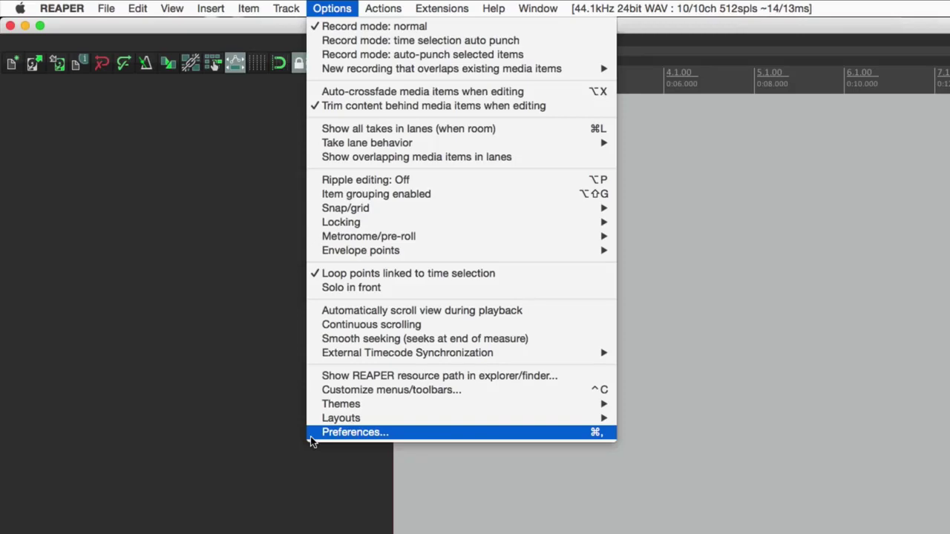
# - Turn on the project preference that prompts to save on a new project, and apply the preferences
pyautogui.click(312, 437)
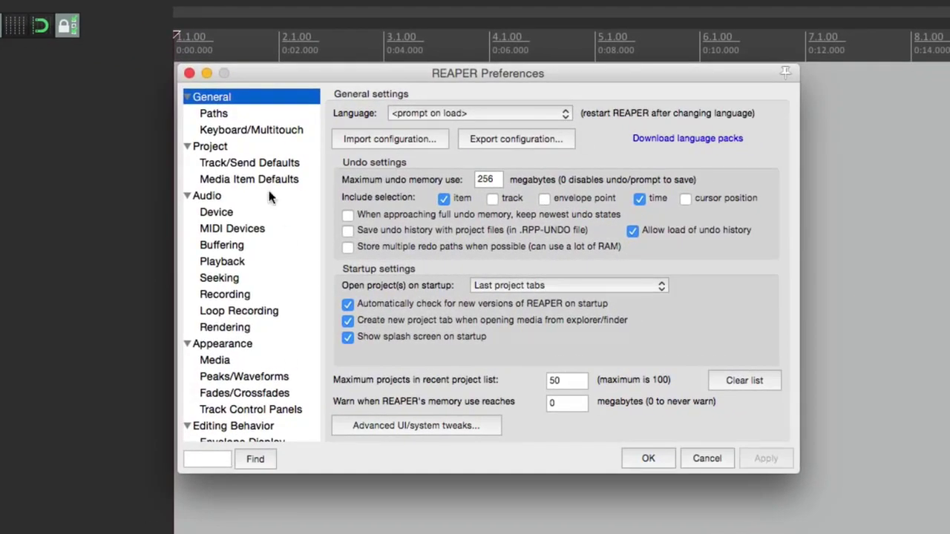
pyautogui.click(252, 152)
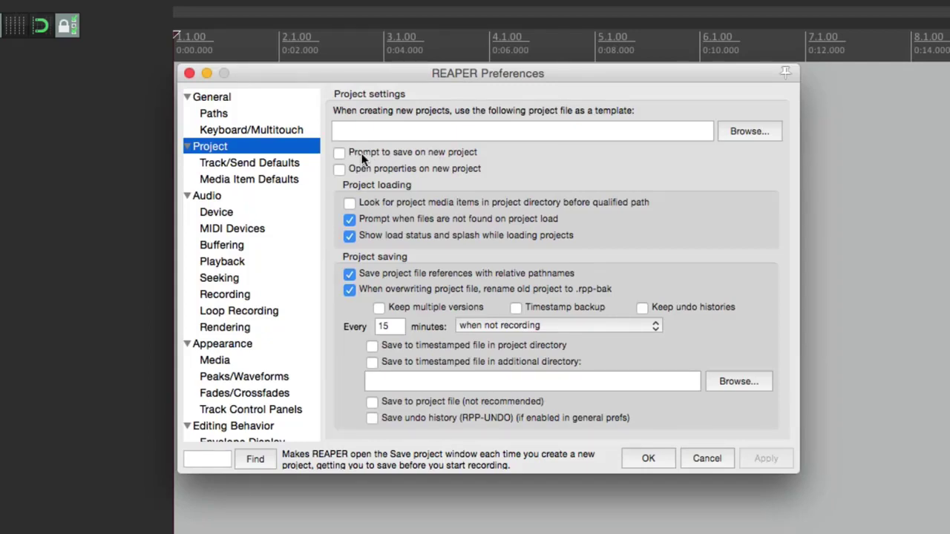
pyautogui.click(339, 154)
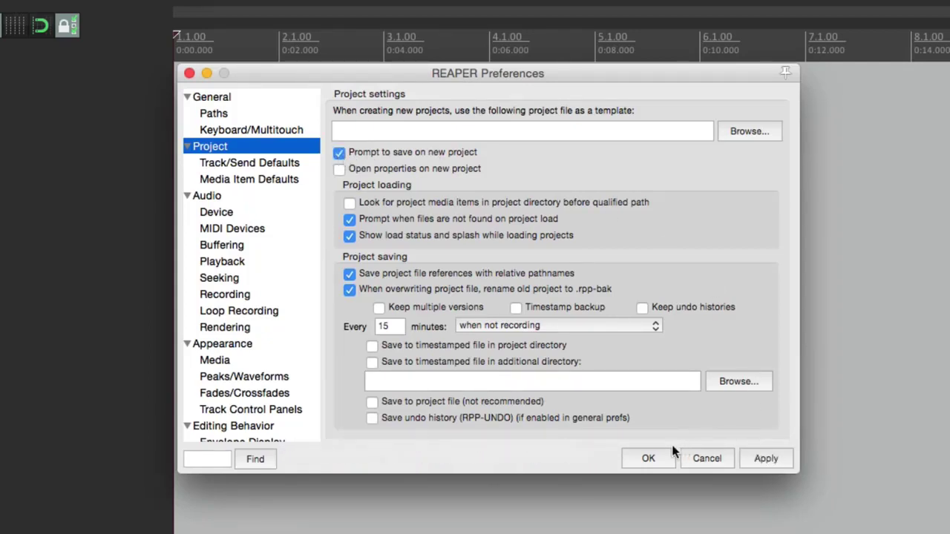
pyautogui.click(654, 458)
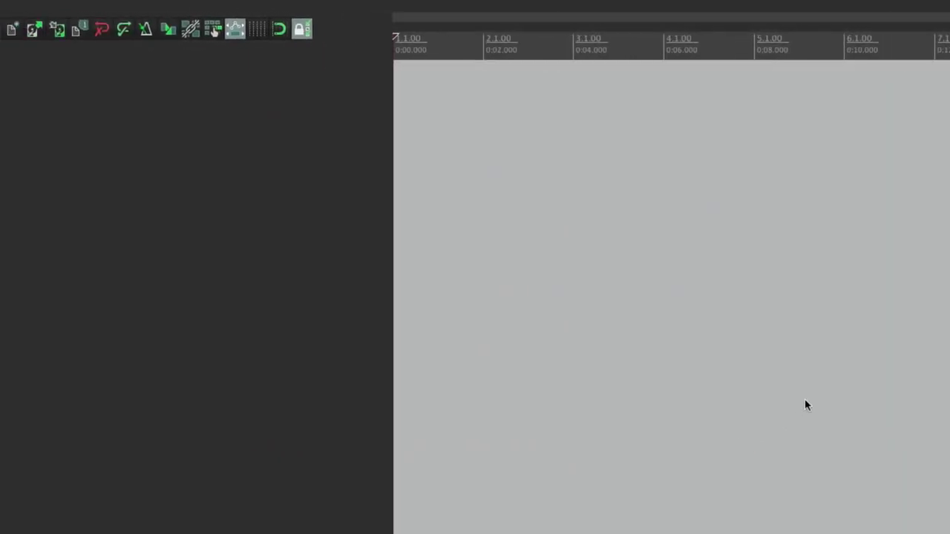
# - Create a new project and save it as New Song on Hard Drive - Audio without a project subdirectory
pyautogui.click(12, 28)
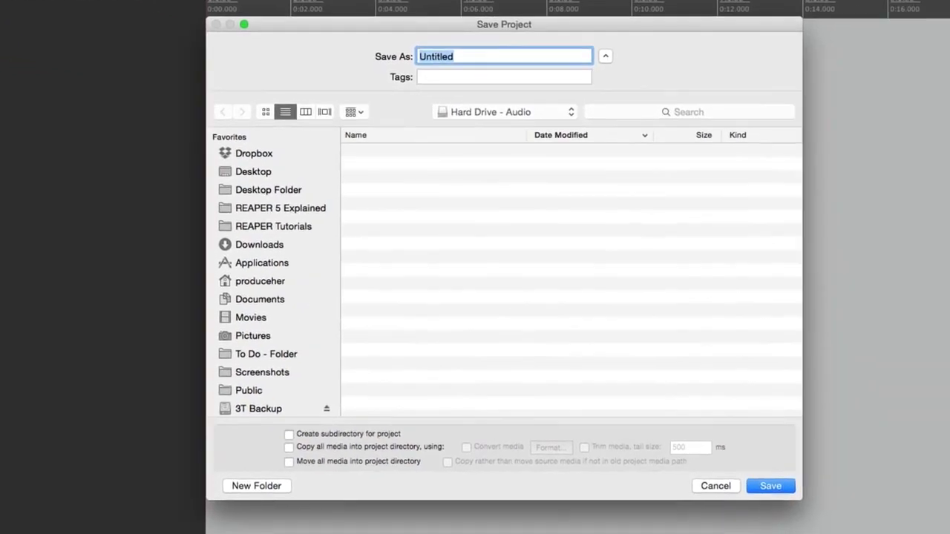
pyautogui.scroll(-5, 327, 289)
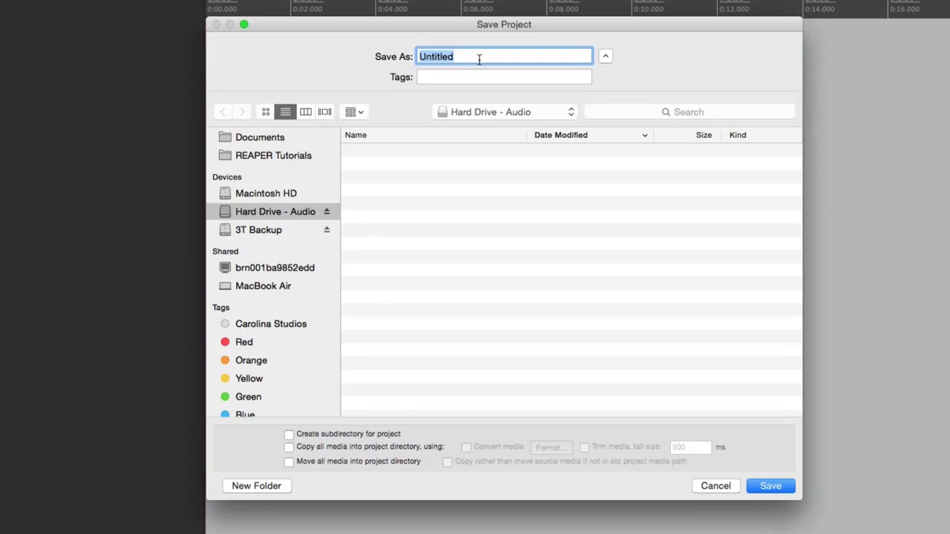
pyautogui.write('New Song')
pyautogui.press('Return')
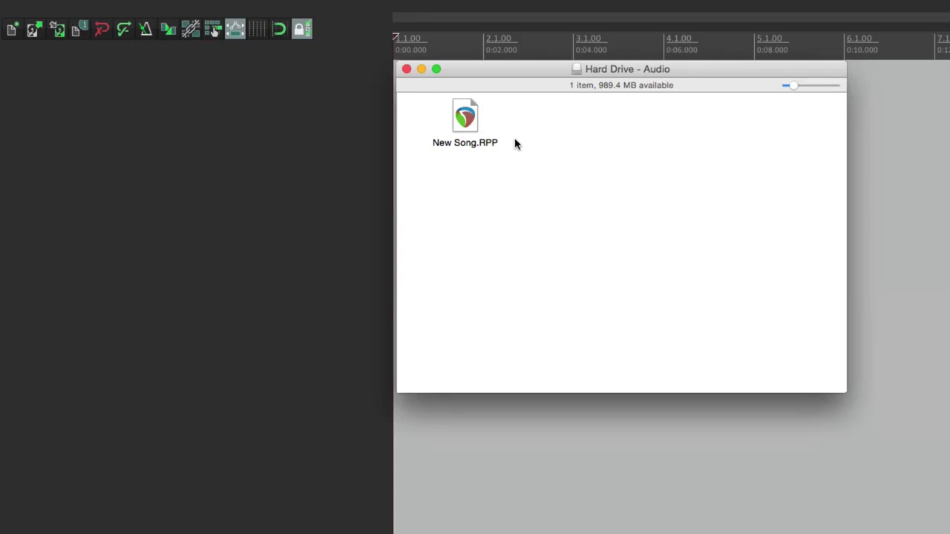
pyautogui.press('super+w')
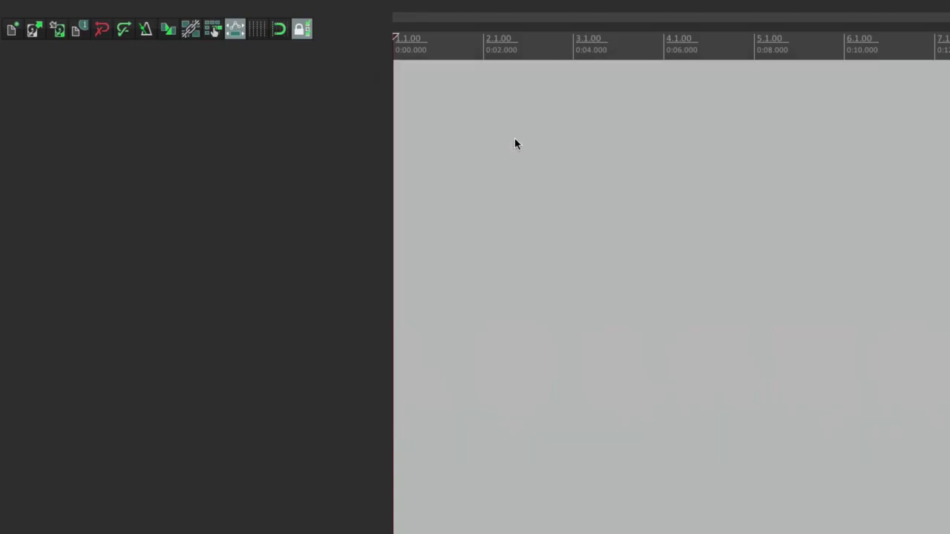
# - Add a track, arm it for recording, and record a short take starting at about 0:01.4
pyautogui.doubleClick(286, 190)
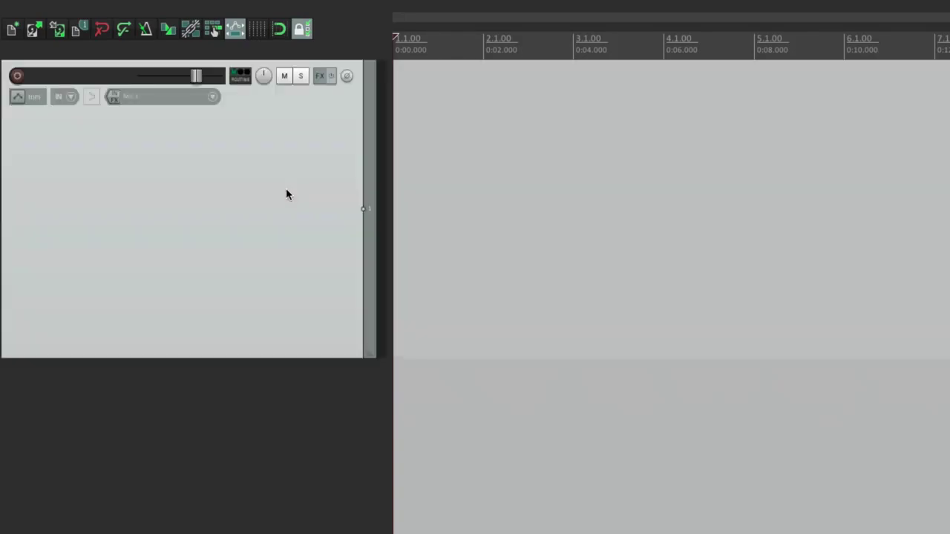
pyautogui.click(22, 74)
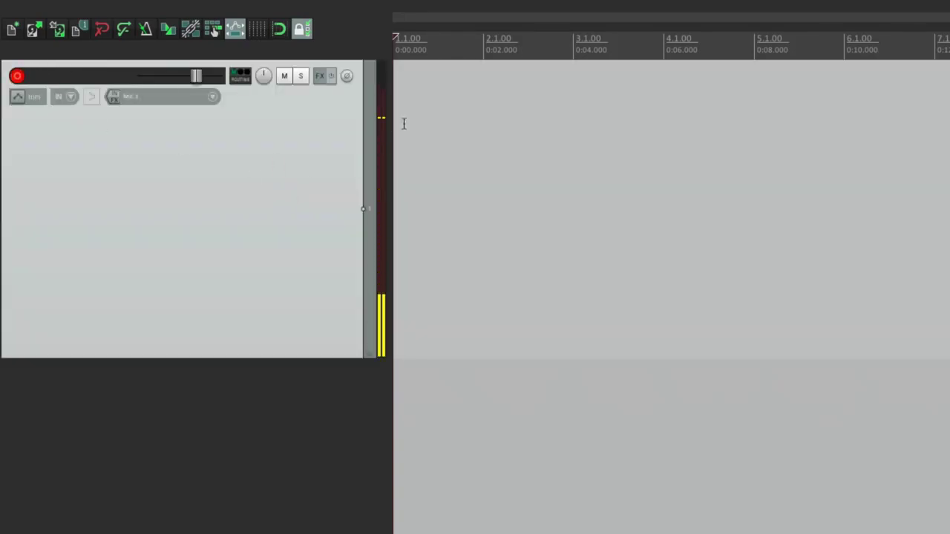
pyautogui.click(456, 121)
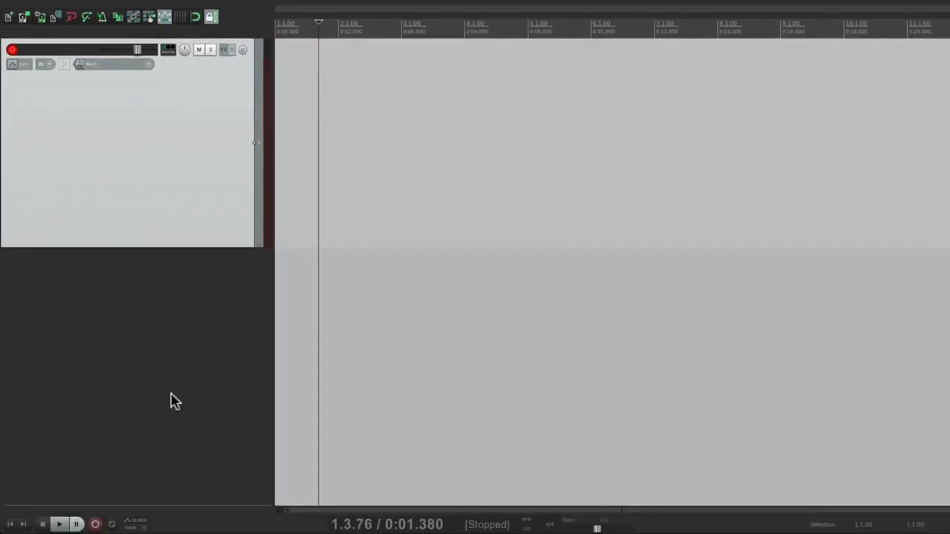
pyautogui.click(95, 524)
pyautogui.press('space')
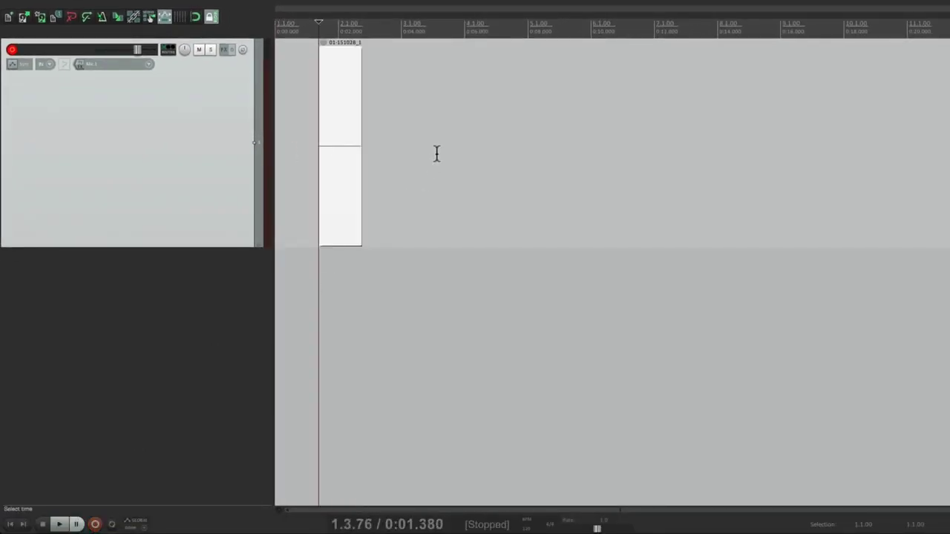
# - Record two more short takes on the armed track, starting at about 0:05.3 and 0:07.6
pyautogui.click(441, 131)
pyautogui.click(95, 524)
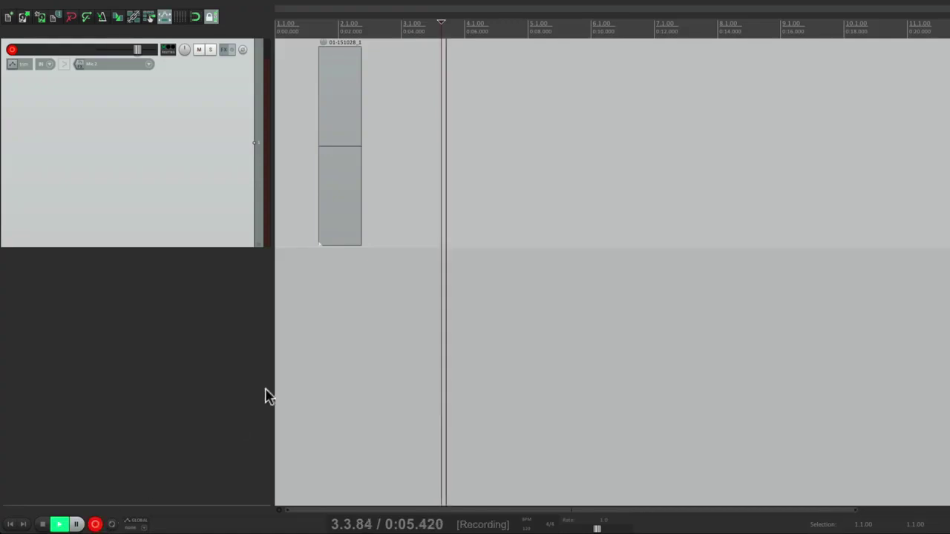
pyautogui.press('space')
pyautogui.click(515, 158)
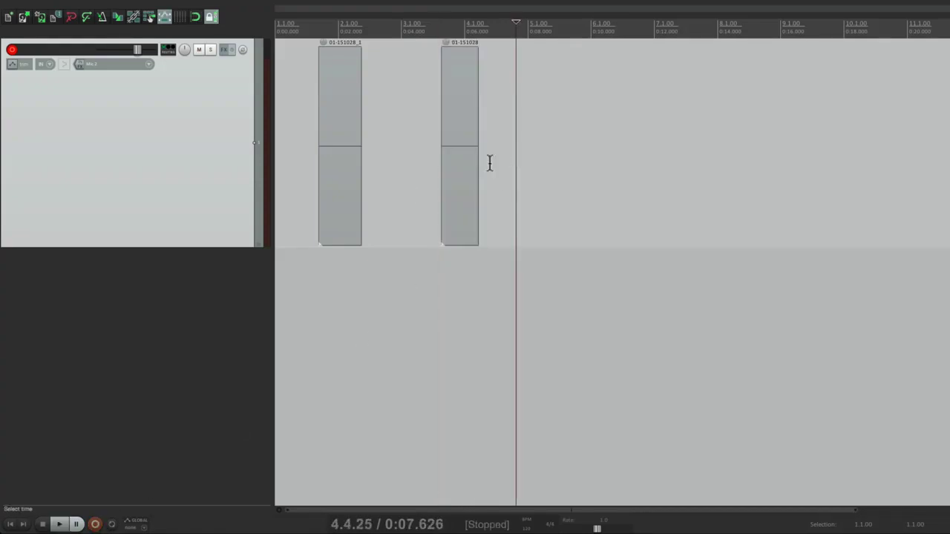
pyautogui.click(95, 524)
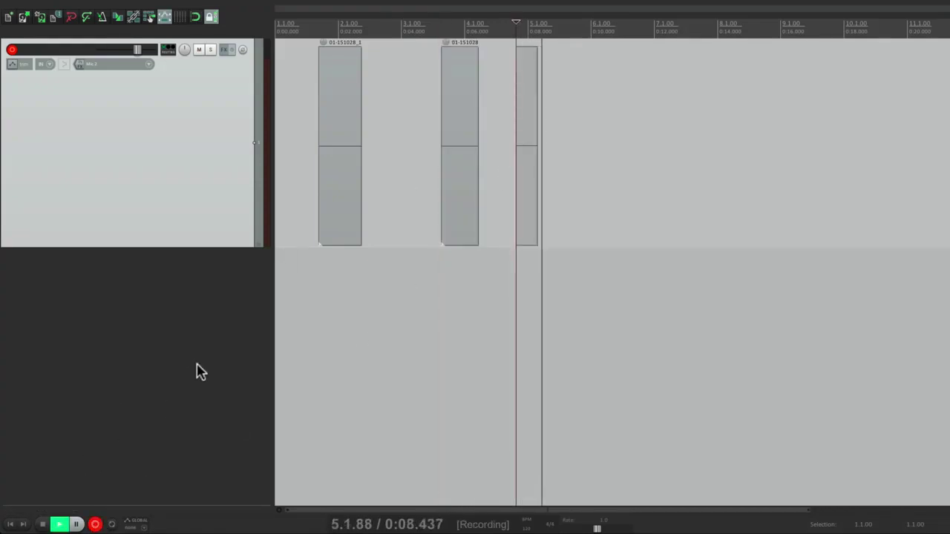
pyautogui.press('space')
pyautogui.click(397, 128)
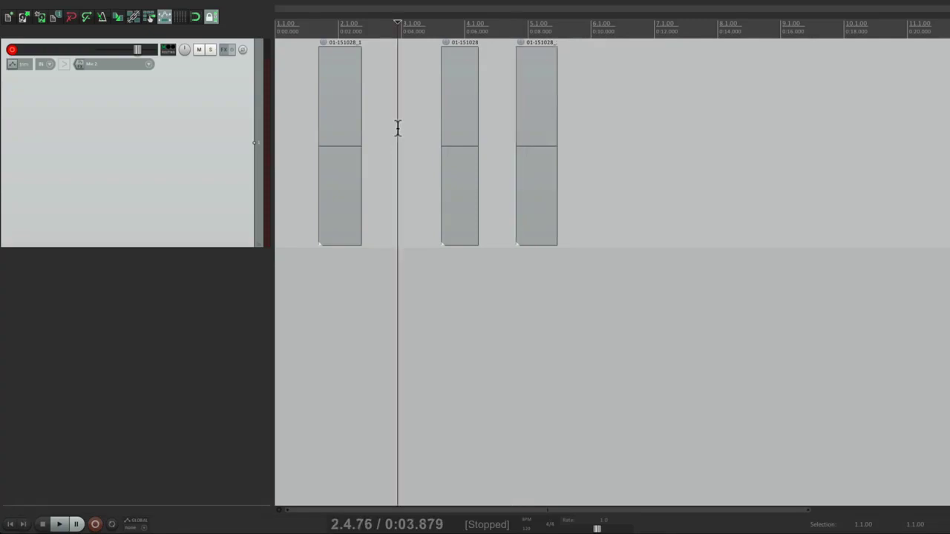
# - Switch to Finder and examine how the recorded WAV files are stored beside the project file on Hard Drive - Audio
pyautogui.press('super+Tab')
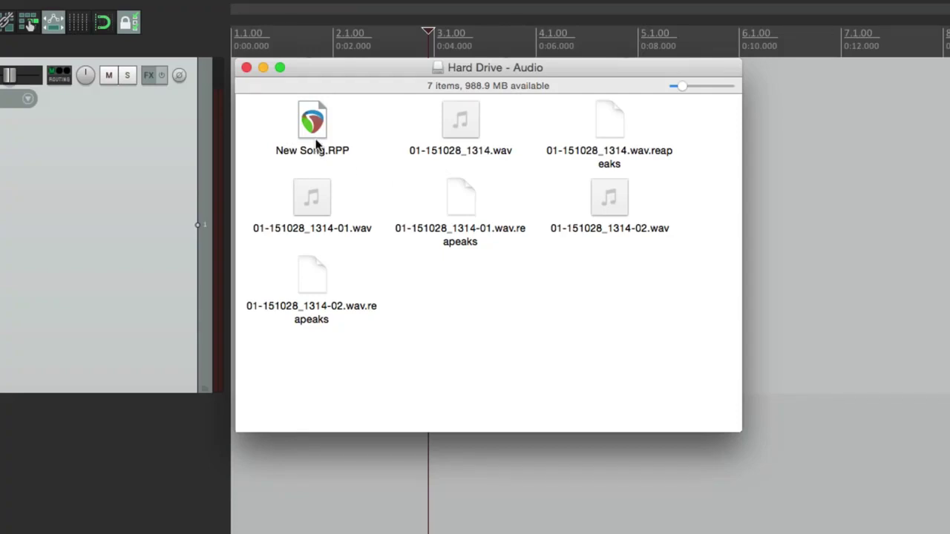
pyautogui.click(308, 199)
pyautogui.click(460, 119)
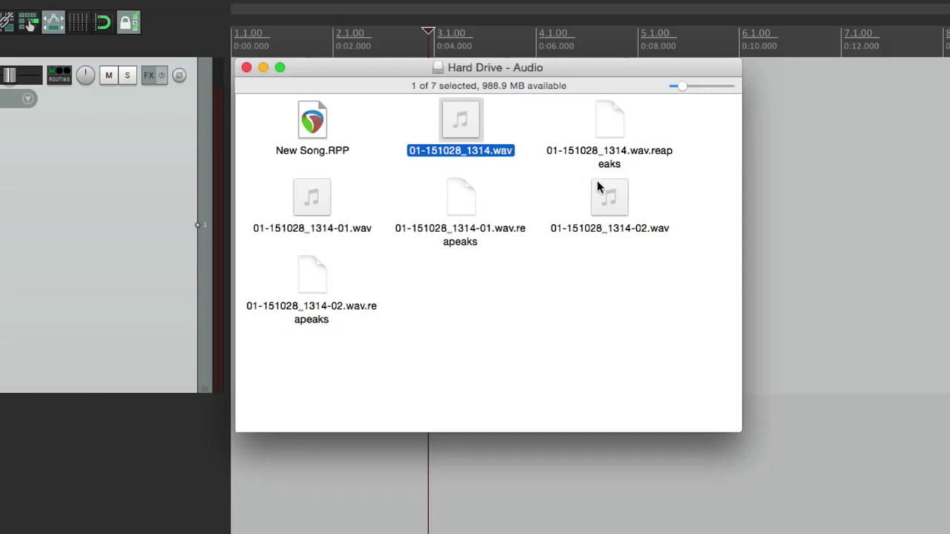
pyautogui.click(602, 195)
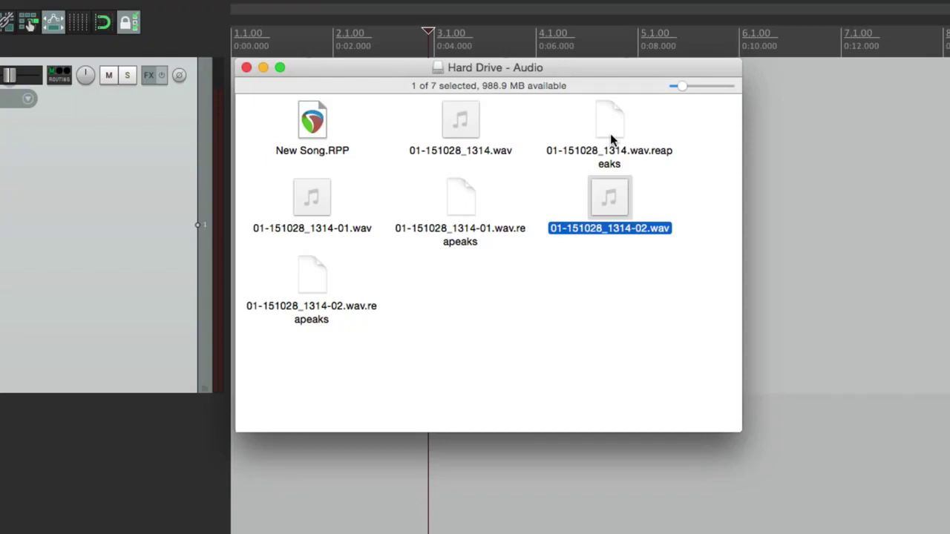
# - Delete every file on Hard Drive - Audio, including New Song.RPP and its recordings, and return to REAPER
pyautogui.click(580, 366)
pyautogui.press('super+a')
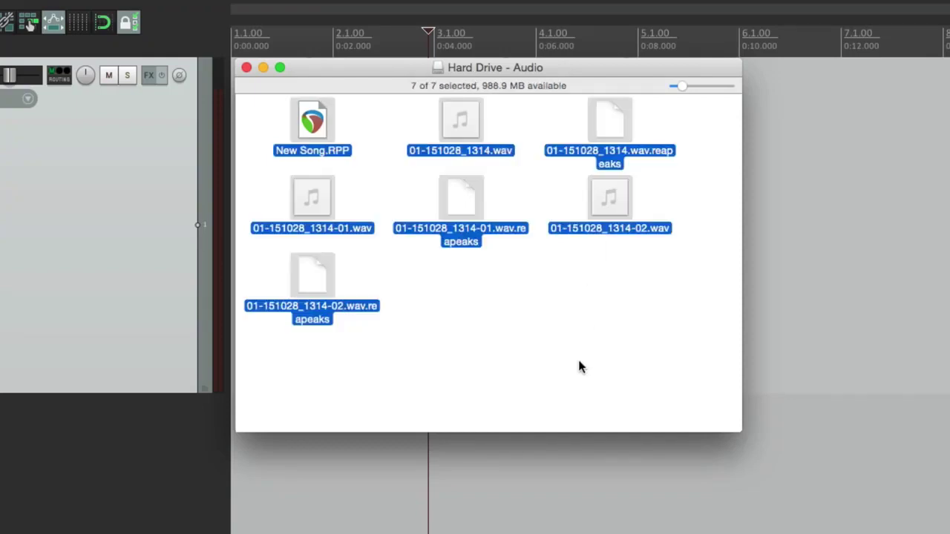
pyautogui.press('super+BackSpace')
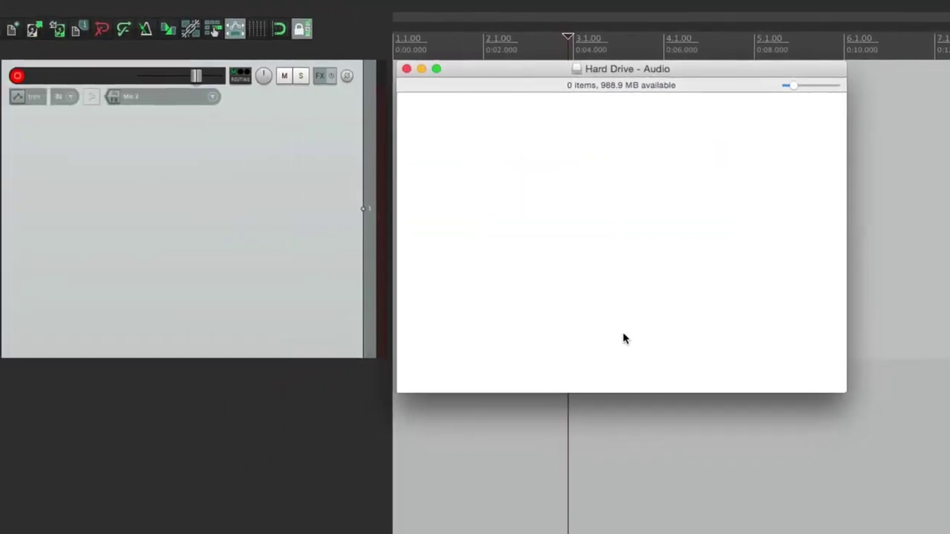
pyautogui.click(259, 444)
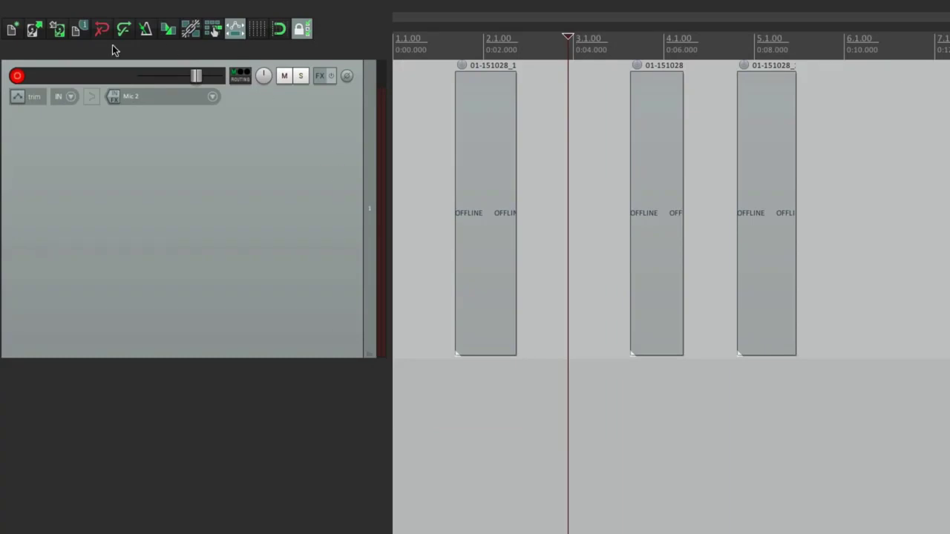
# - Save a new project as New Song on Hard Drive - Audio with Create subdirectory for project enabled
pyautogui.press('super+s')
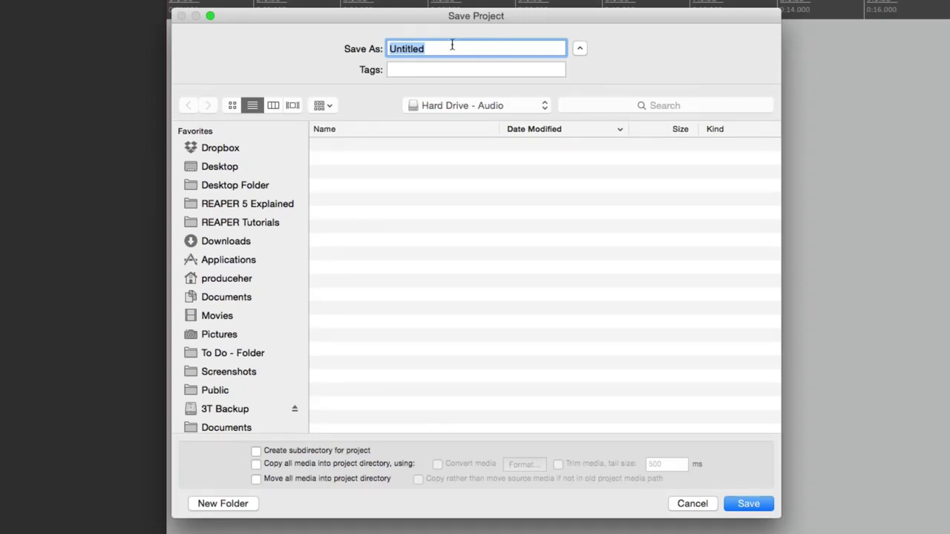
pyautogui.write('New Song')
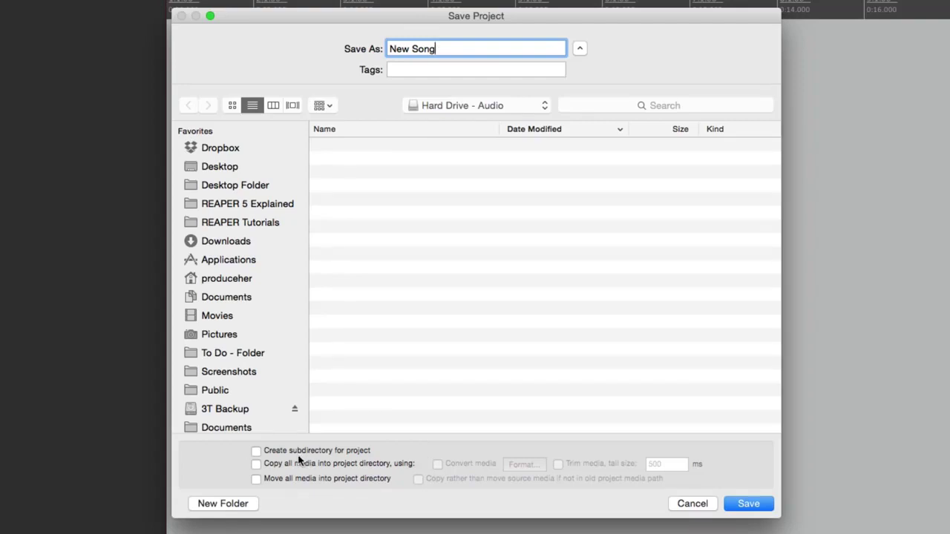
pyautogui.click(256, 451)
pyautogui.click(749, 504)
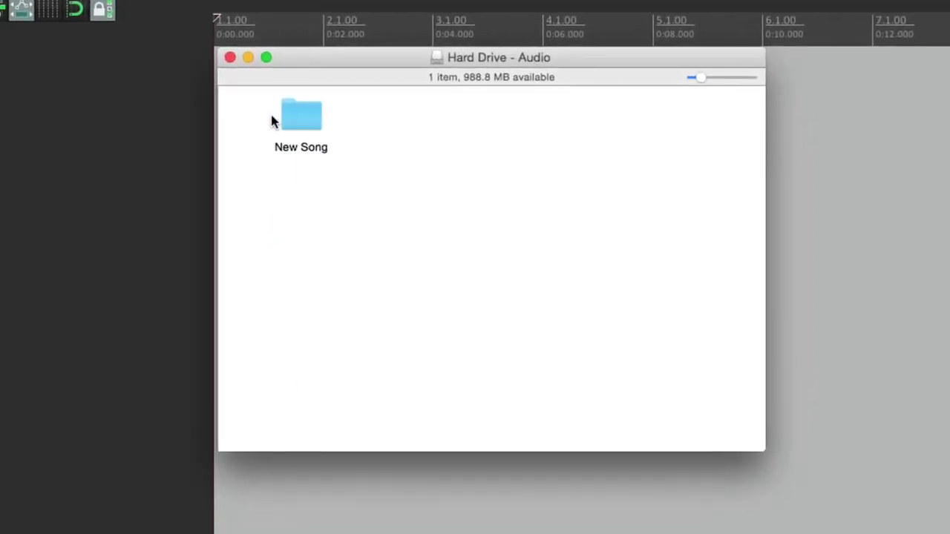
# - Check the contents of the New Song folder in Finder, close its window, and return to REAPER
pyautogui.doubleClick(294, 125)
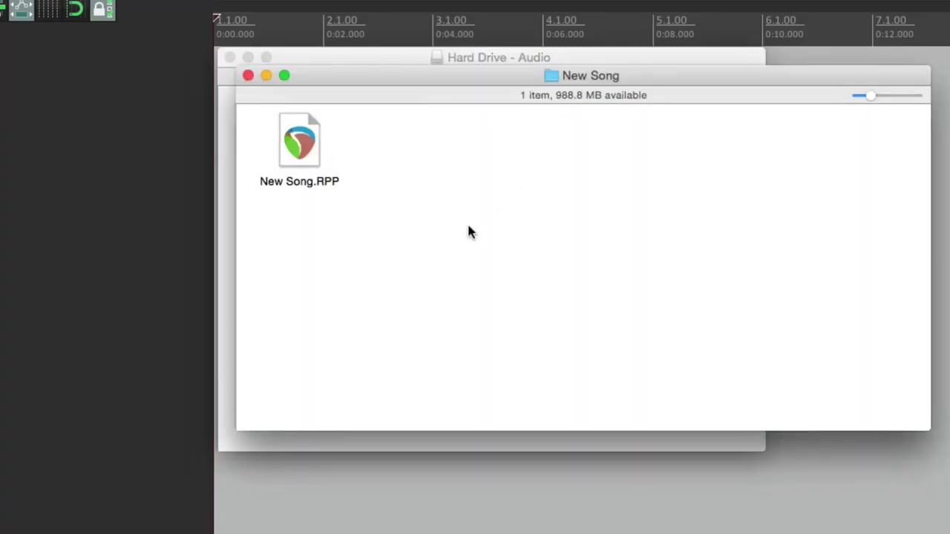
pyautogui.click(249, 75)
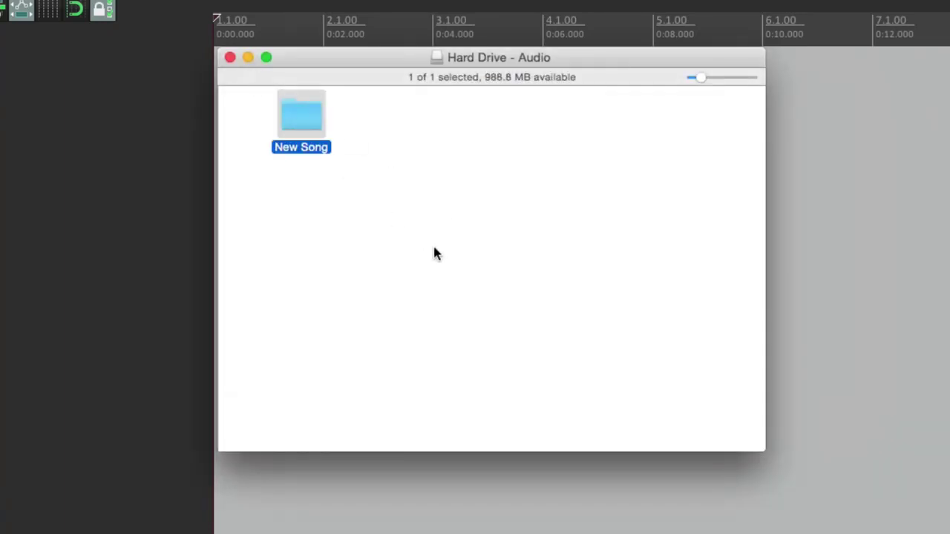
pyautogui.click(104, 276)
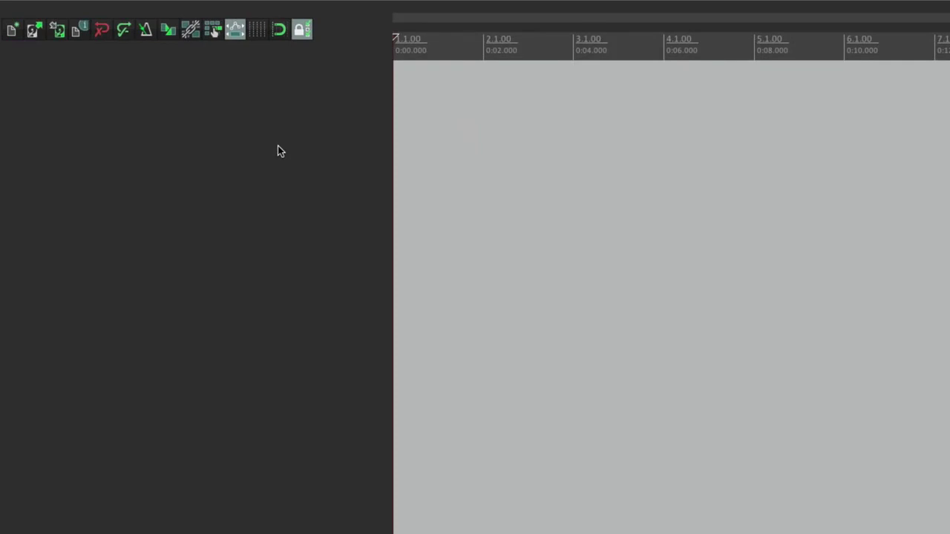
# - Add a track to the new project, arm it for recording, and record a short take starting in measure 1
pyautogui.doubleClick(278, 151)
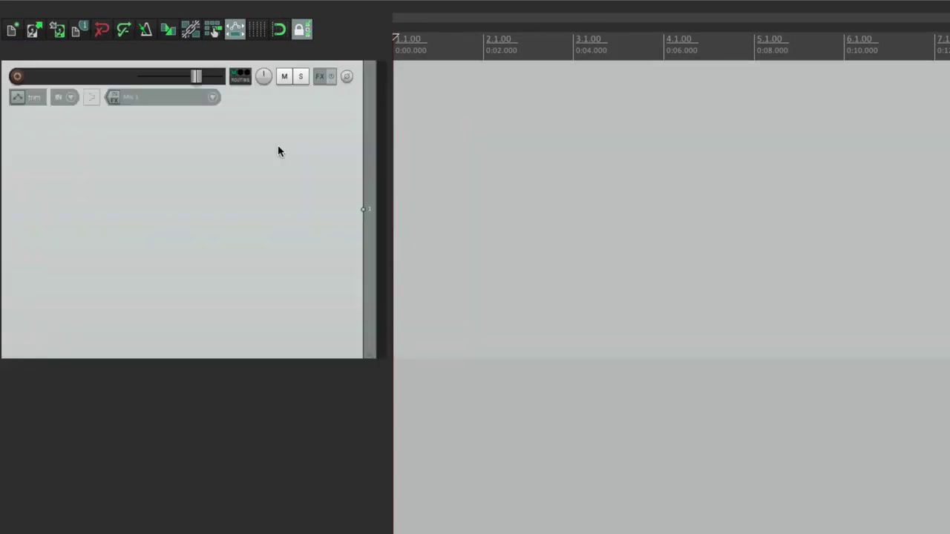
pyautogui.click(17, 76)
pyautogui.click(446, 121)
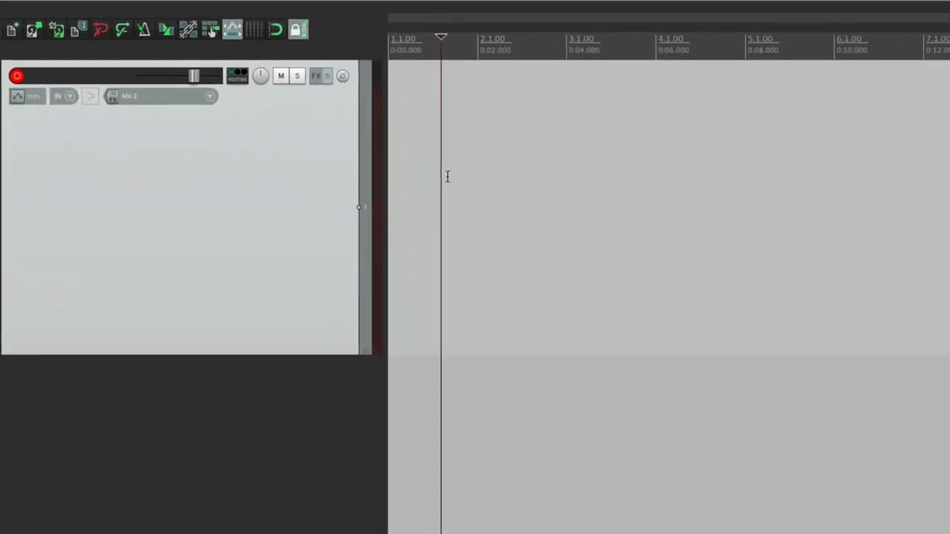
pyautogui.click(317, 120)
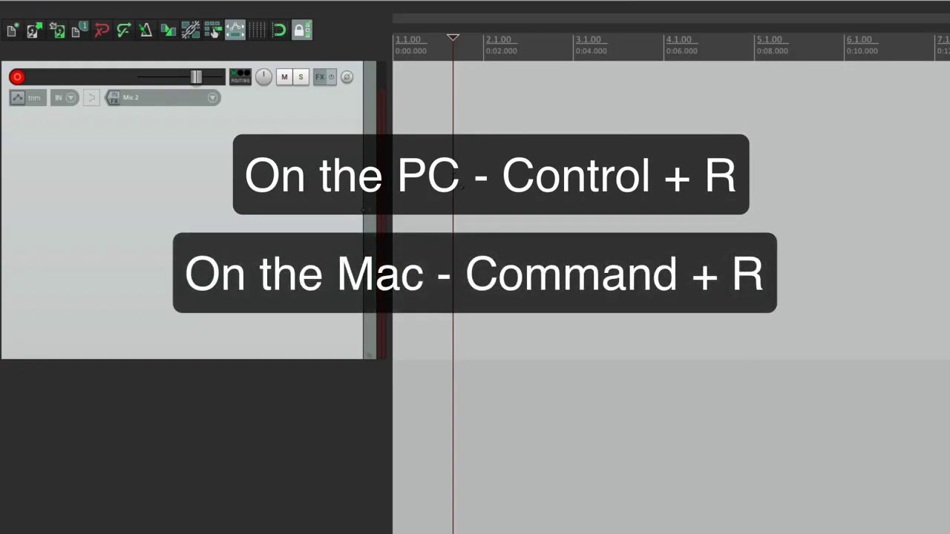
pyautogui.hotkey('ctrl', 'r')
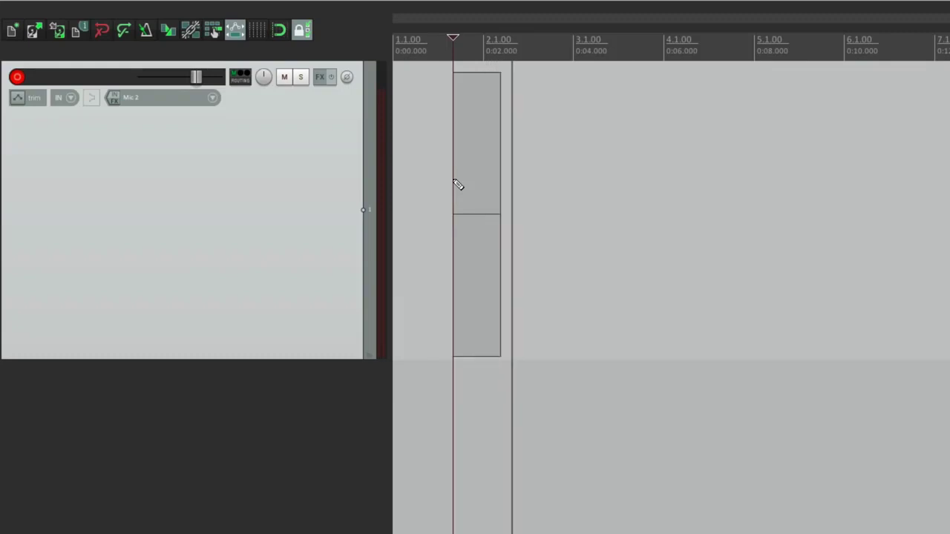
pyautogui.hotkey('ctrl', 'r')
# - Record two more short takes on the armed track, one starting in measure 3 and one in measure 4
pyautogui.click(592, 141)
pyautogui.hotkey('ctrl', 'r')
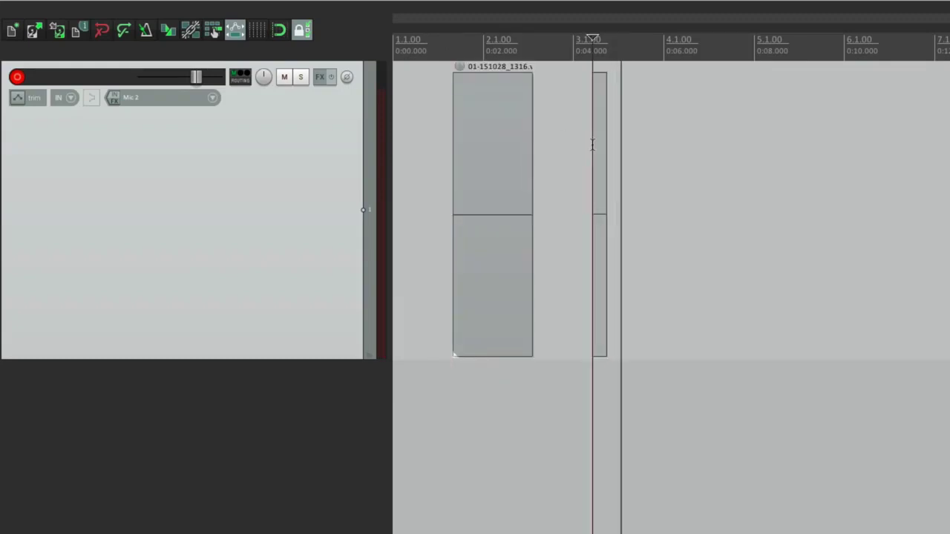
pyautogui.hotkey('ctrl', 'r')
pyautogui.click(707, 155)
pyautogui.hotkey('ctrl', 'r')
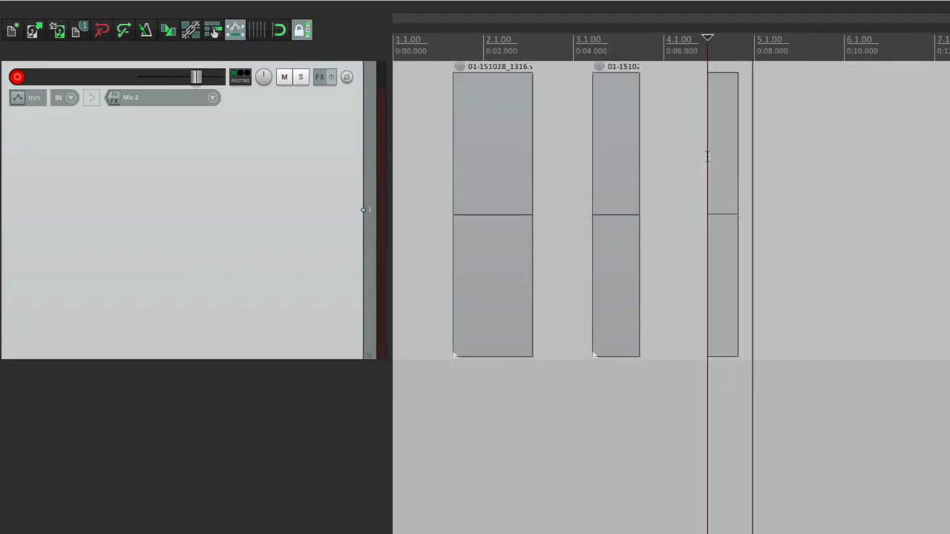
pyautogui.hotkey('ctrl', 'r')
pyautogui.click(680, 168)
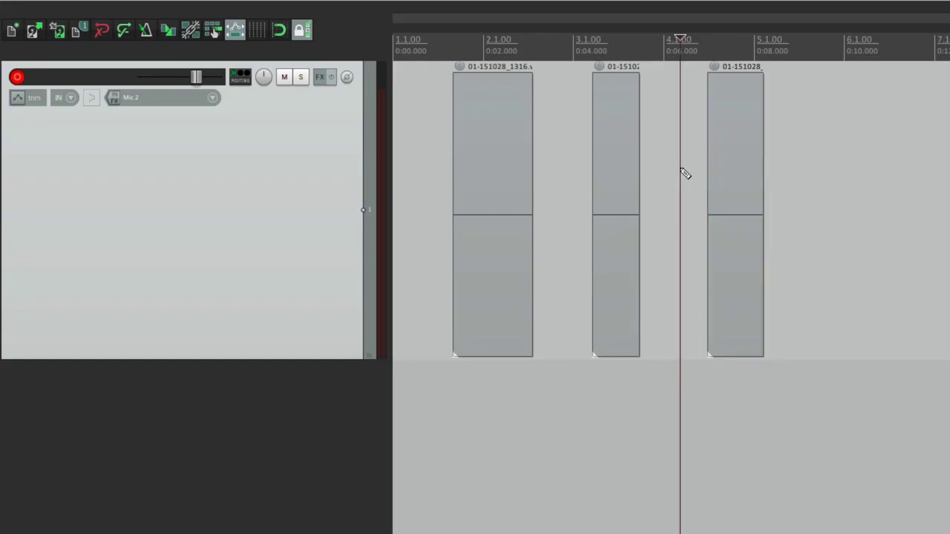
# - Switch to Finder, check the project file and recordings in the New Song folder, and move that folder to the Trash
pyautogui.press('super+Tab')
pyautogui.click(651, 193)
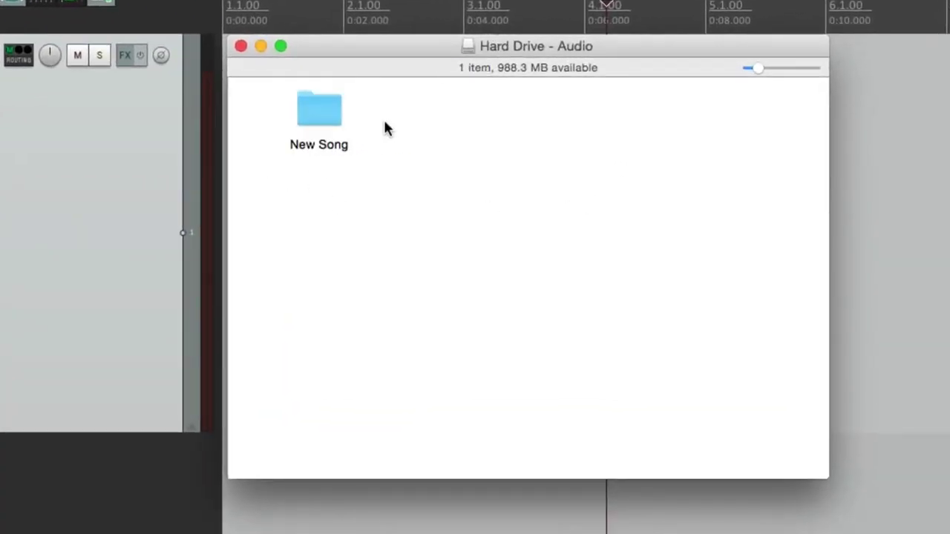
pyautogui.doubleClick(304, 119)
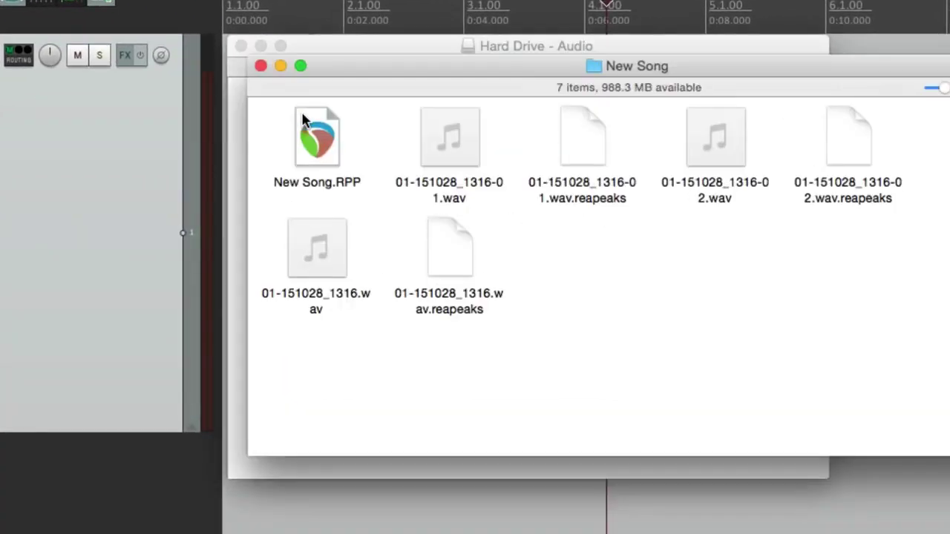
pyautogui.click(333, 147)
pyautogui.click(626, 252)
pyautogui.click(261, 65)
pyautogui.press('super+BackSpace')
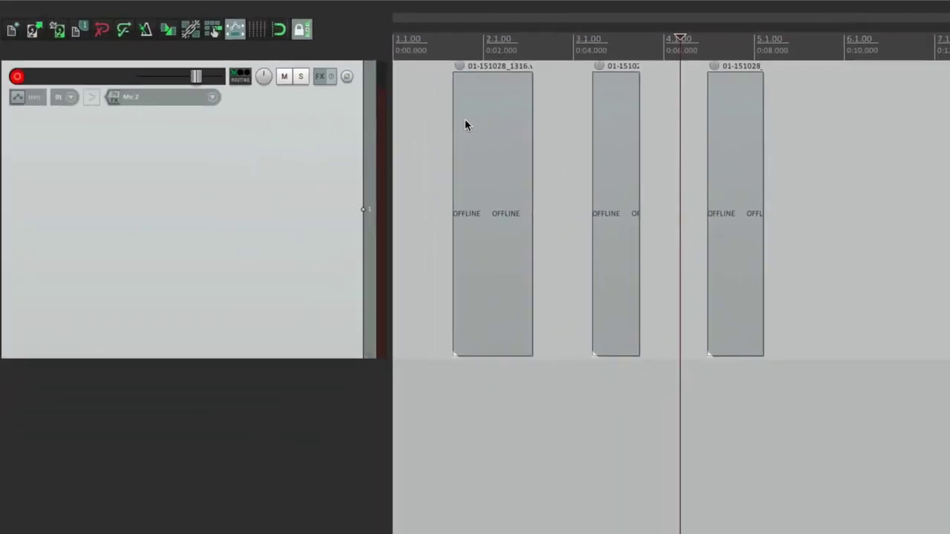
# - Enable Open properties on new project in REAPER's Project preferences
pyautogui.press('super+comma')
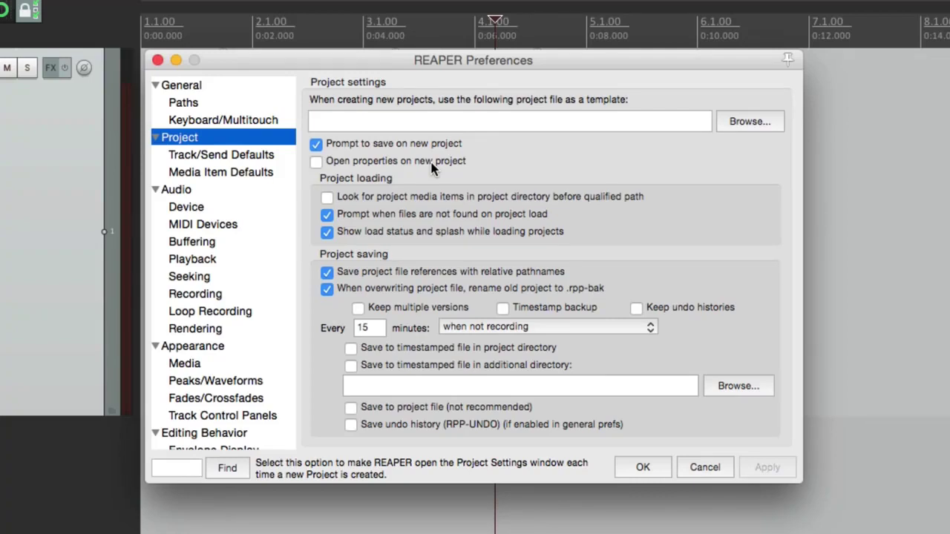
pyautogui.click(318, 163)
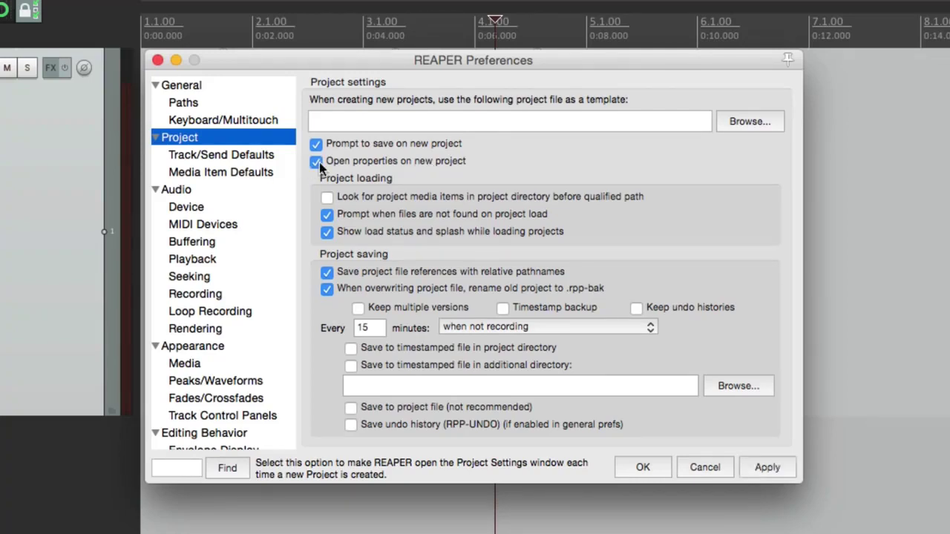
pyautogui.click(639, 468)
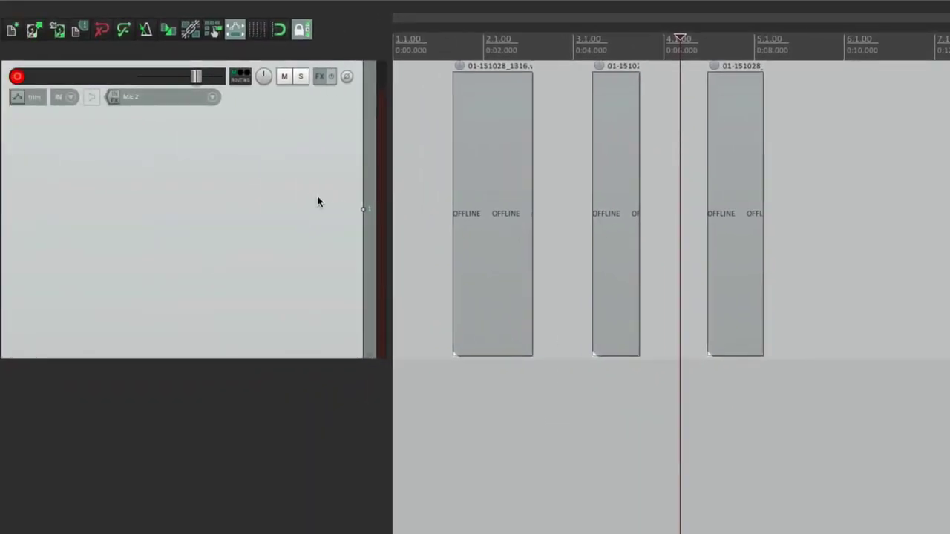
# - Create a new project and save it as New Song on Hard Drive - Audio with Create subdirectory for project enabled
pyautogui.click(13, 30)
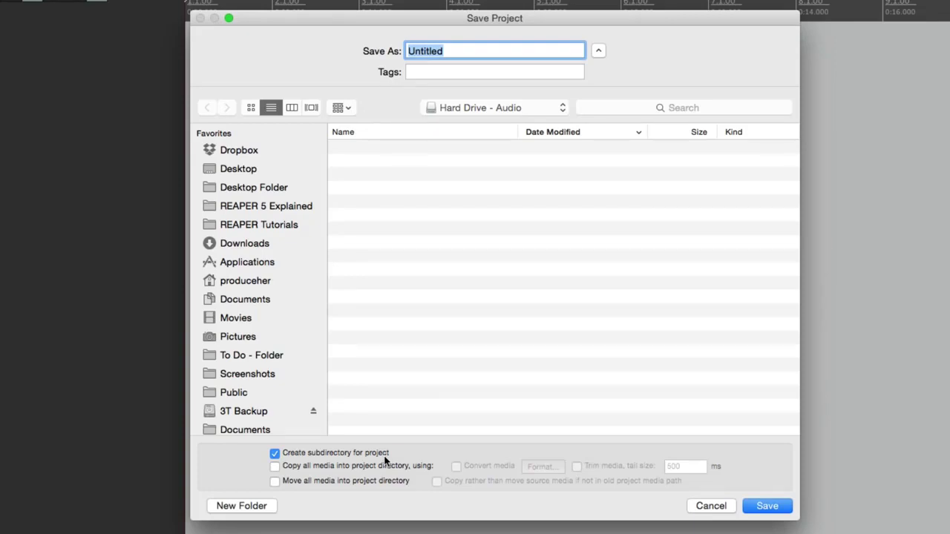
pyautogui.write('New Song')
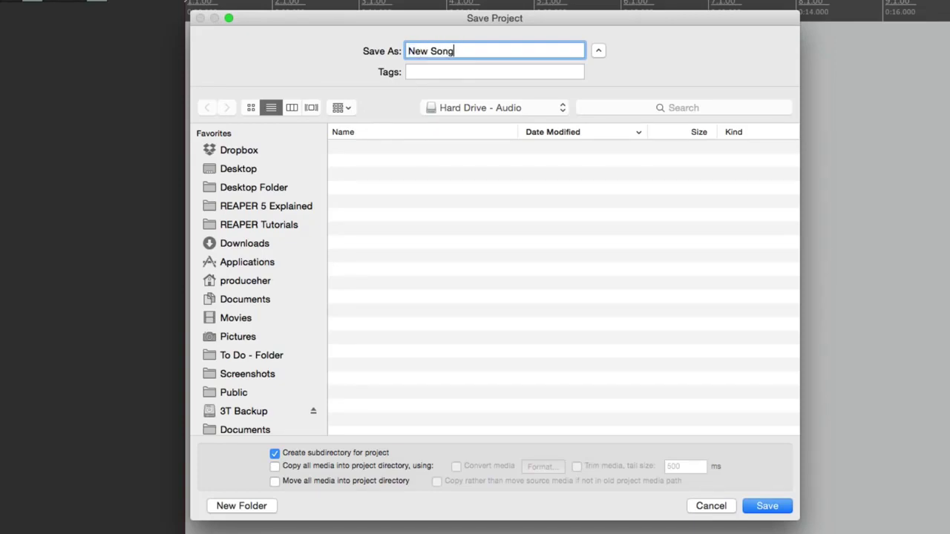
pyautogui.press('Return')
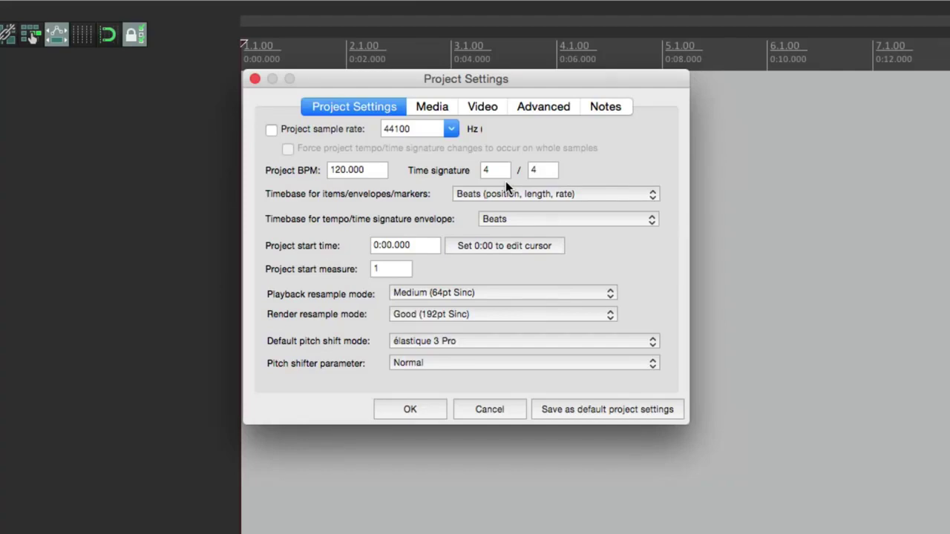
# - Set the new project's path to save media files to Audio Files
pyautogui.click(447, 109)
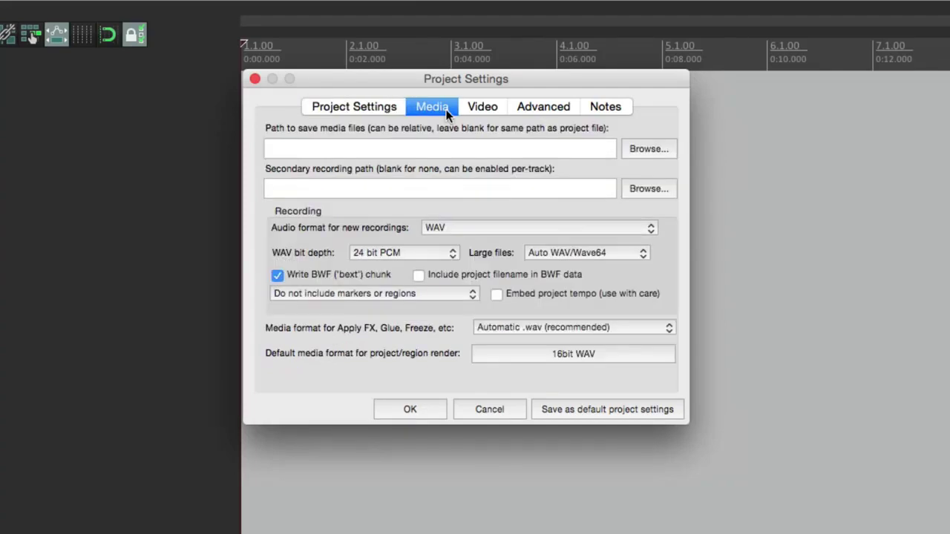
pyautogui.click(491, 146)
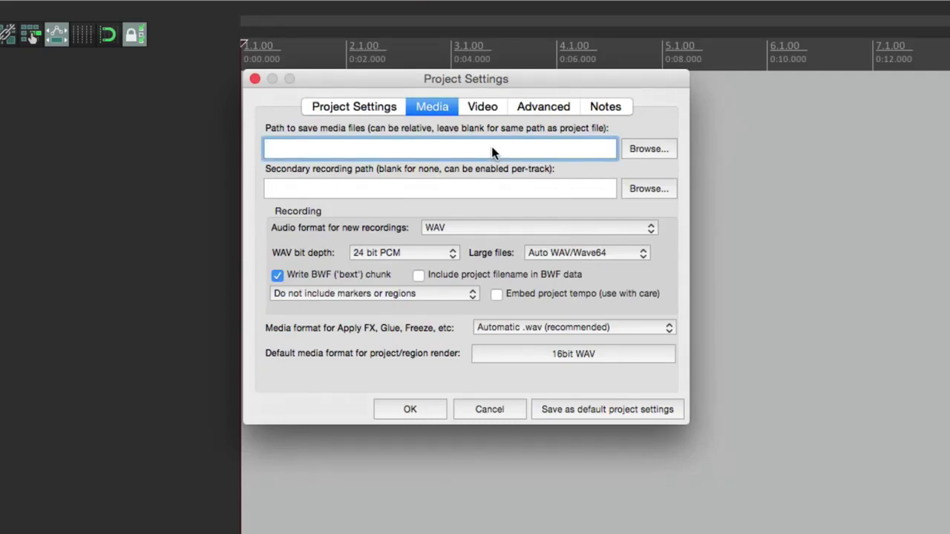
pyautogui.write('Audio Files')
pyautogui.click(429, 405)
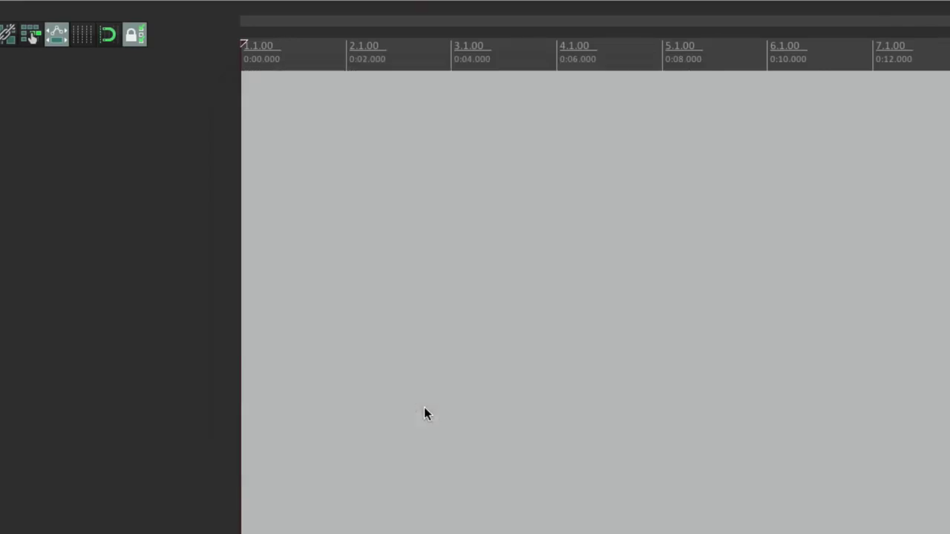
# - Add an armed track and record three short takes on it, starting in measures 1, 3 and 4
pyautogui.doubleClick(242, 199)
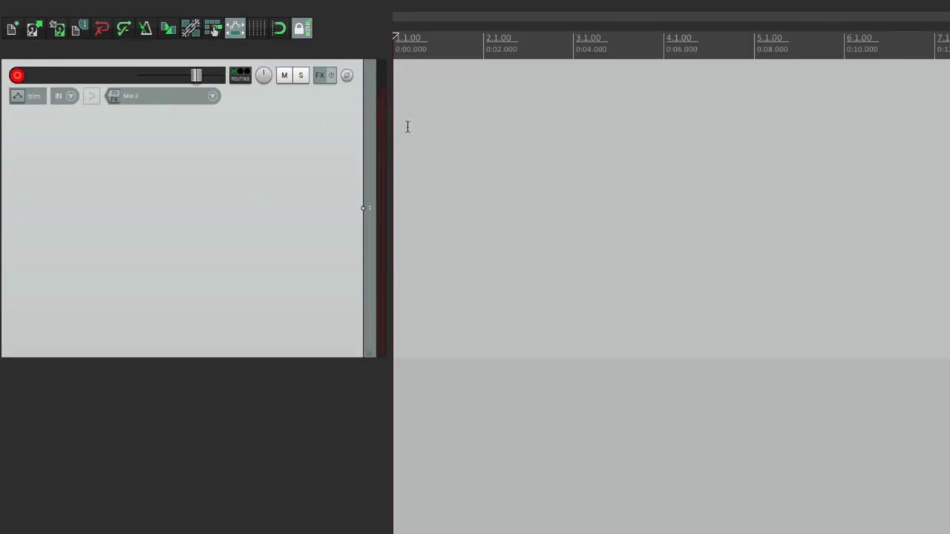
pyautogui.click(455, 143)
pyautogui.hotkey('ctrl', 'r')
pyautogui.click(580, 137)
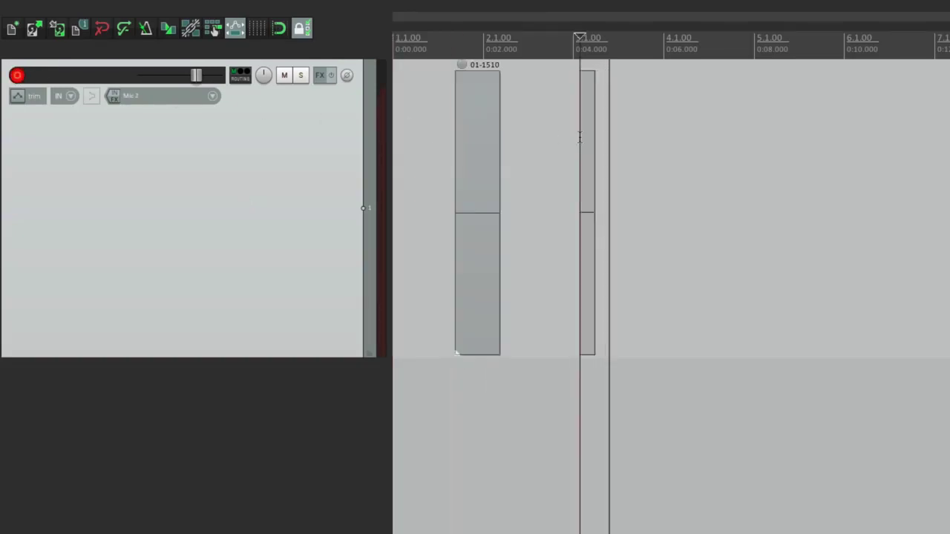
pyautogui.click(723, 137)
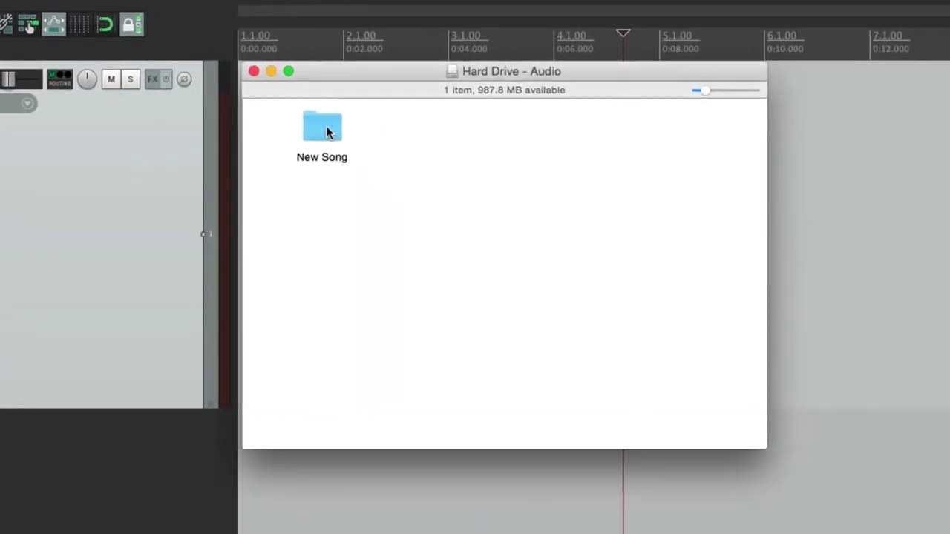
# - In Finder, examine the New Song folder and list its Audio Files subfolder's recordings by date modified and by name
pyautogui.doubleClick(325, 130)
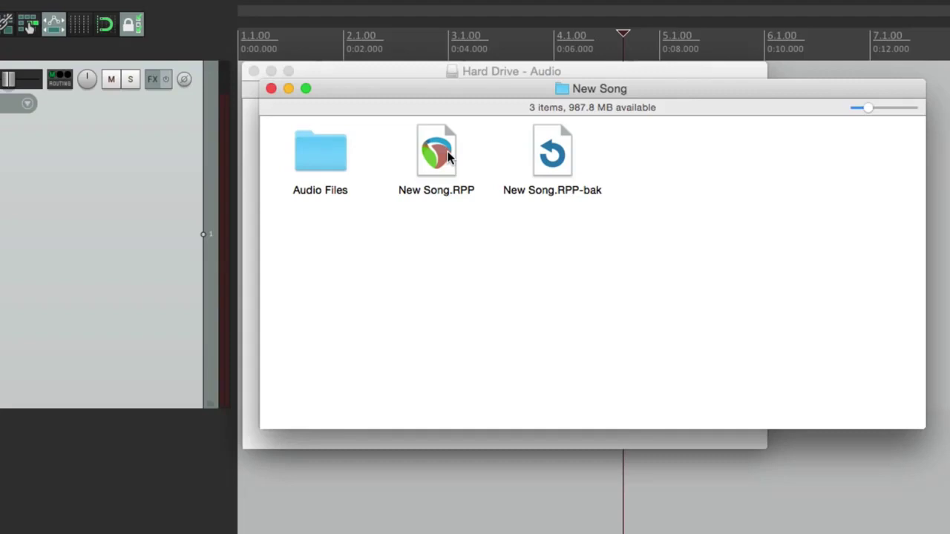
pyautogui.click(448, 156)
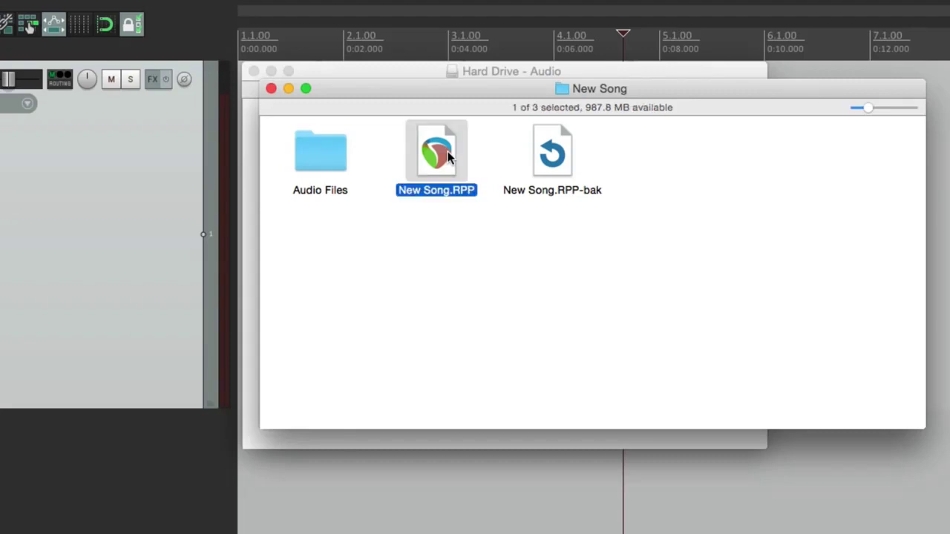
pyautogui.doubleClick(331, 165)
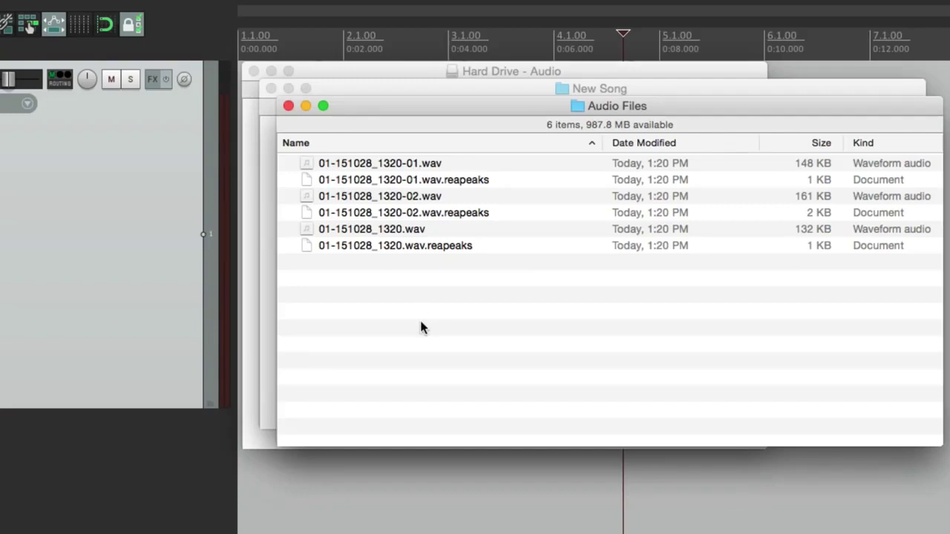
pyautogui.click(486, 144)
pyautogui.click(486, 144)
pyautogui.click(643, 144)
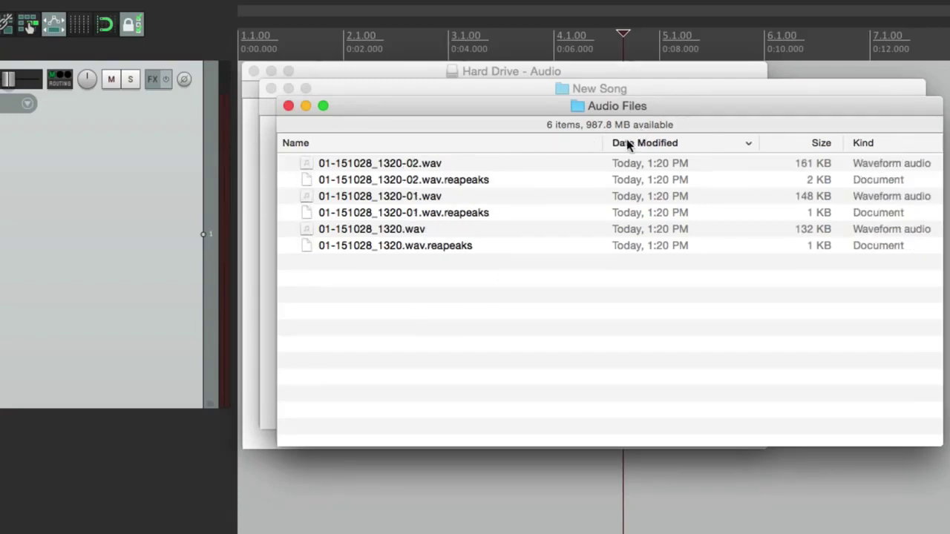
pyautogui.click(562, 144)
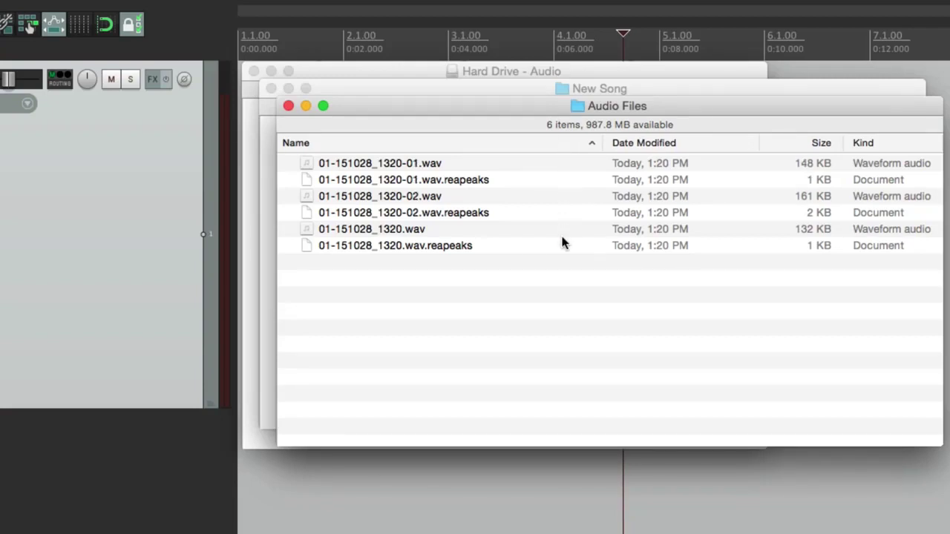
# - Compare the project files in New Song with the recordings in Audio Files once more, and return to REAPER
pyautogui.click(288, 106)
pyautogui.click(394, 237)
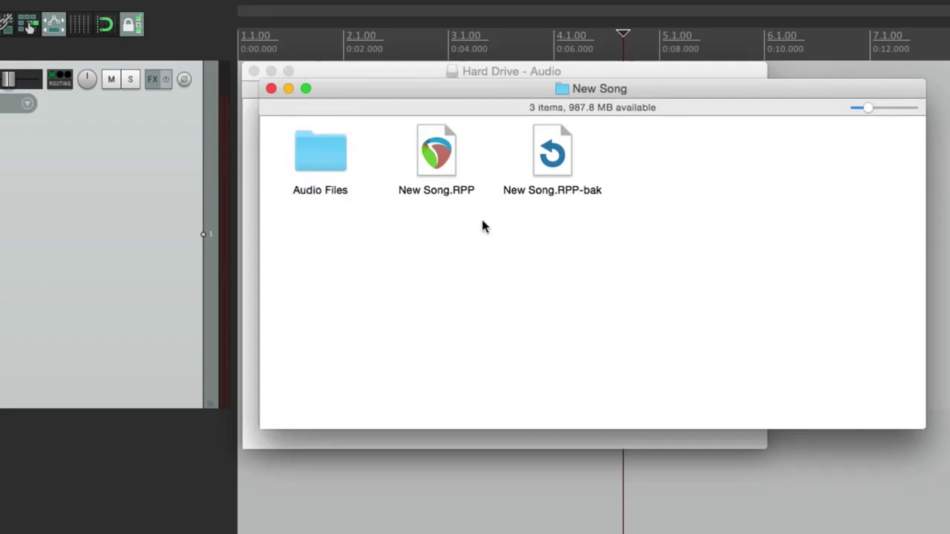
pyautogui.doubleClick(324, 165)
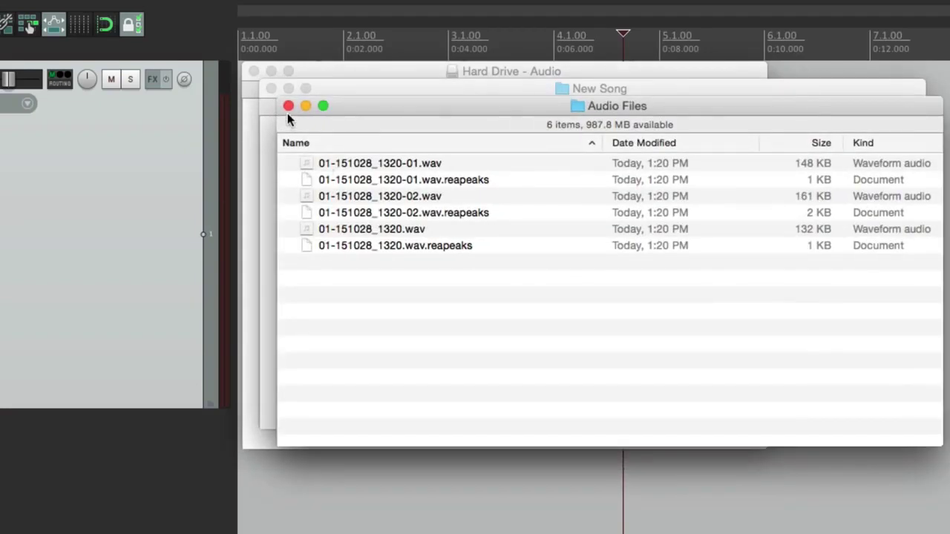
pyautogui.click(288, 108)
pyautogui.click(418, 270)
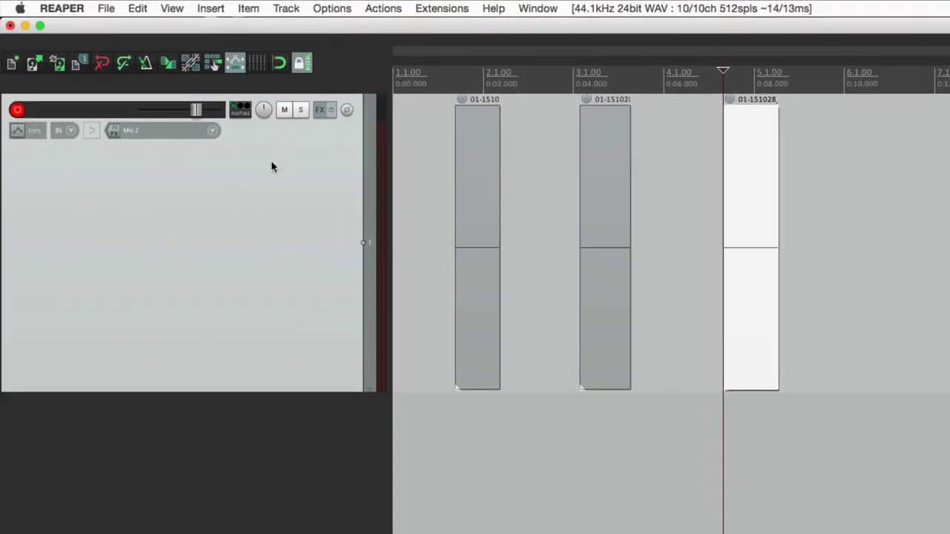
# - Review the project's media settings, including the available audio formats for new recordings and the WAV bit depths
pyautogui.click(110, 9)
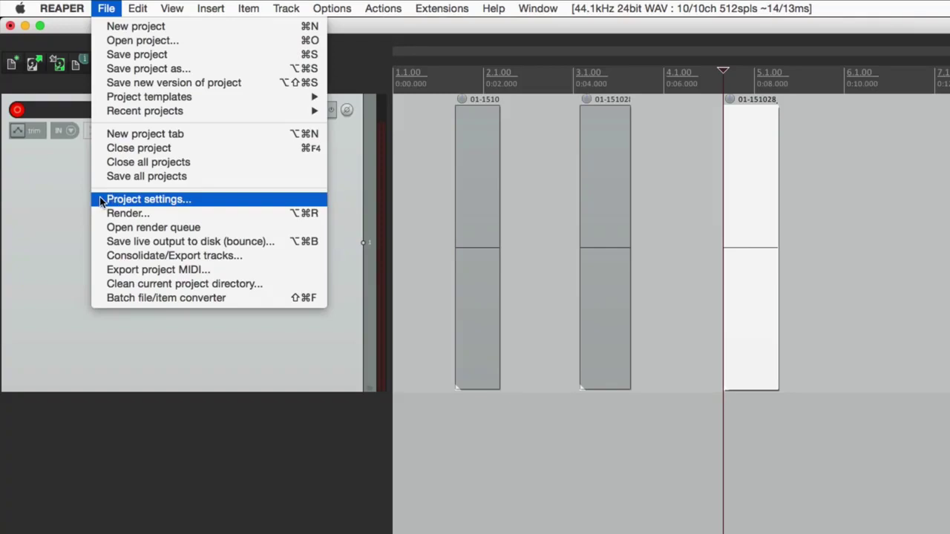
pyautogui.click(75, 201)
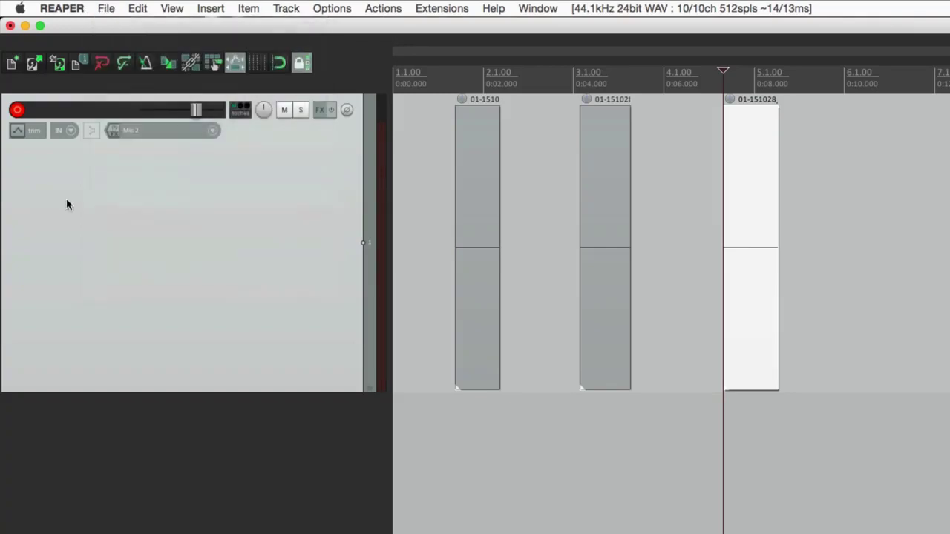
pyautogui.click(75, 67)
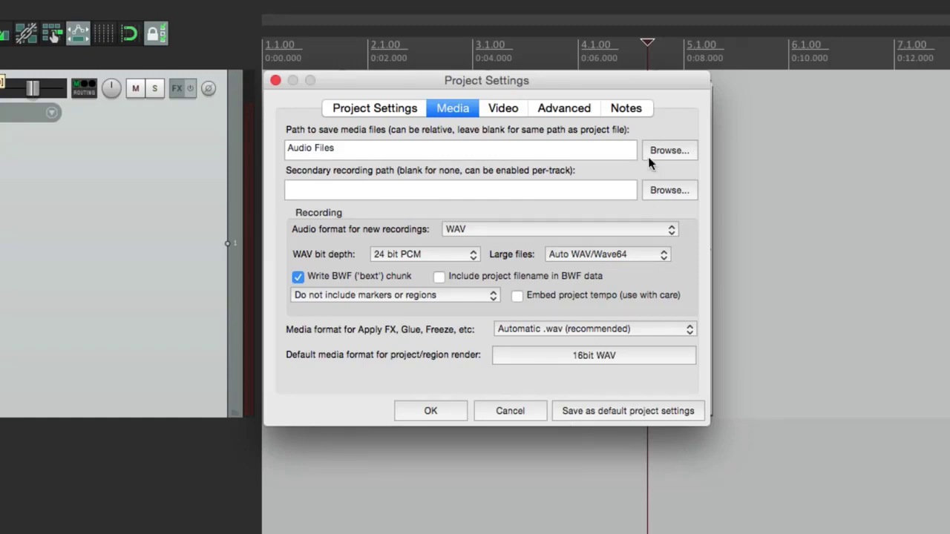
pyautogui.click(497, 232)
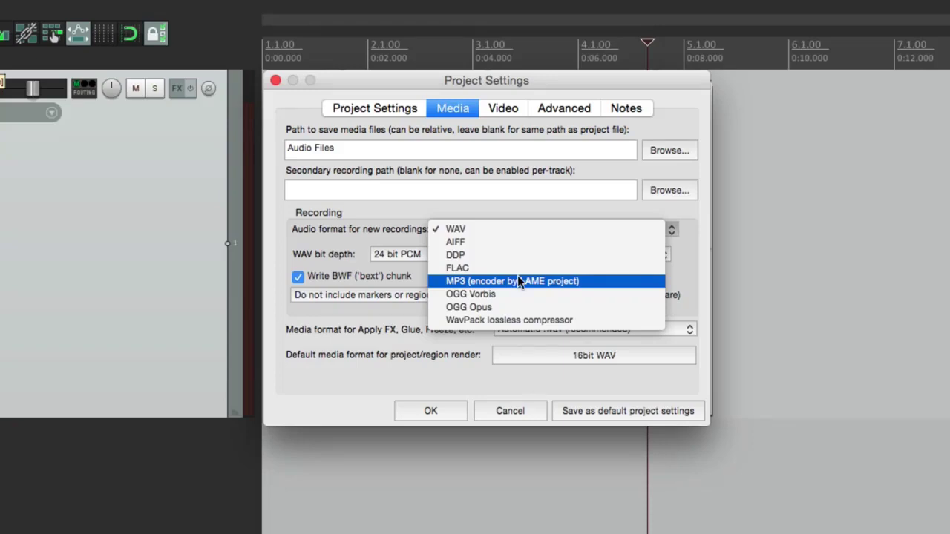
pyautogui.click(368, 242)
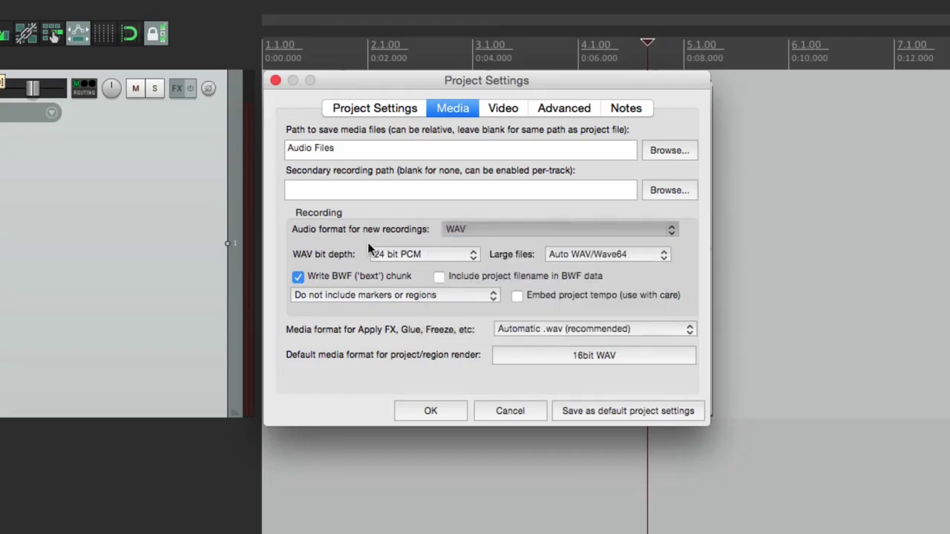
pyautogui.click(414, 255)
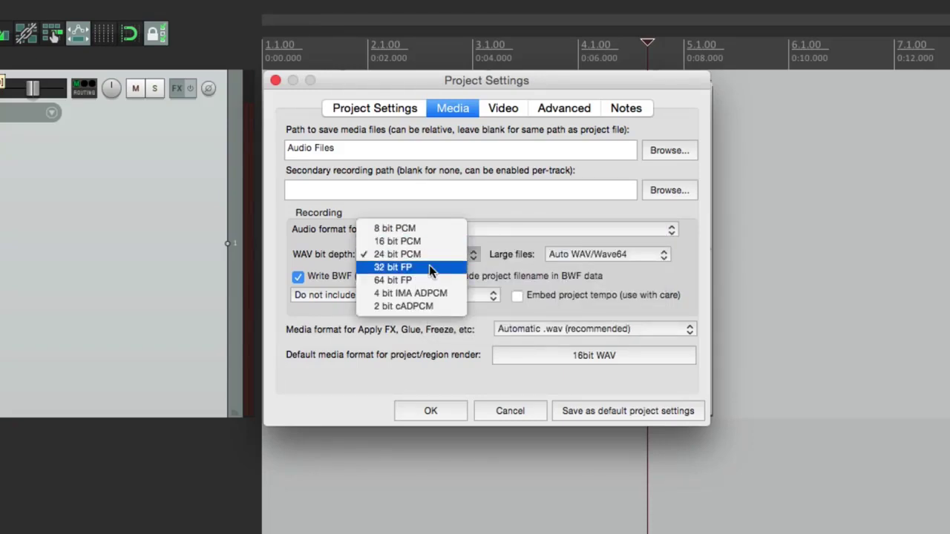
pyautogui.click(326, 229)
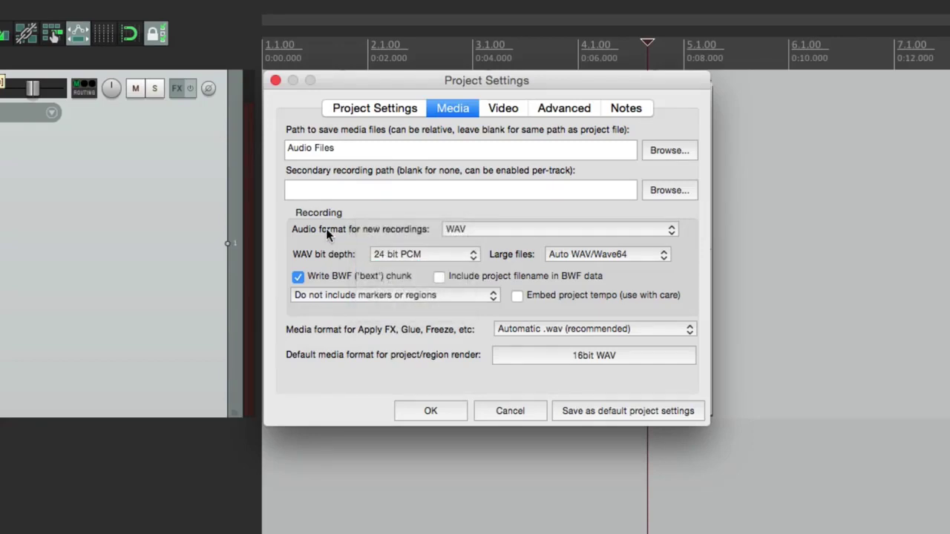
# - Check the general and media project settings and save them, including the Audio Files path, as the default project settings
pyautogui.click(396, 111)
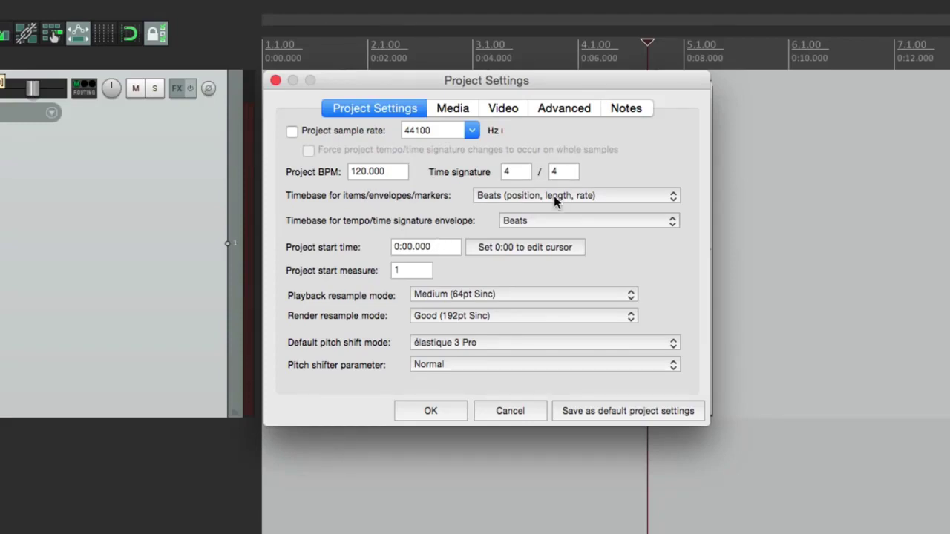
pyautogui.click(461, 110)
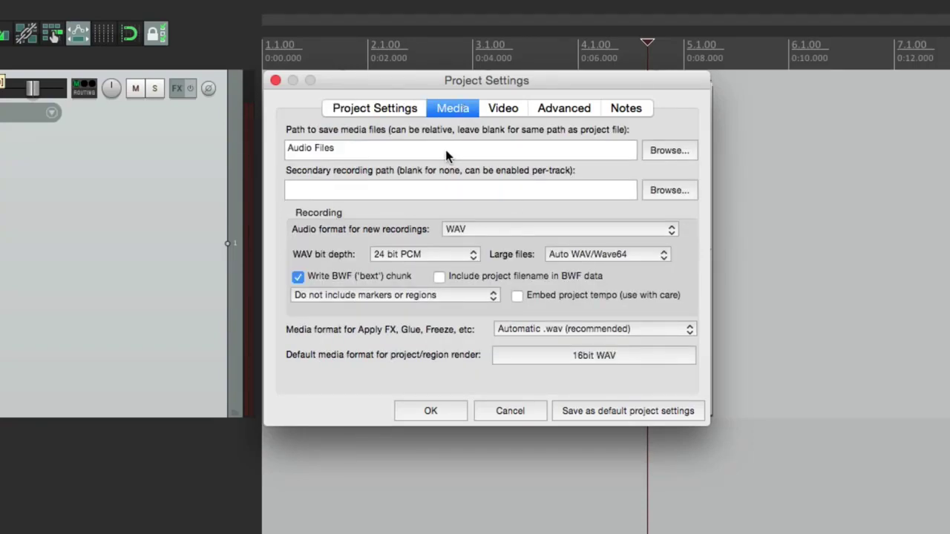
pyautogui.click(403, 150)
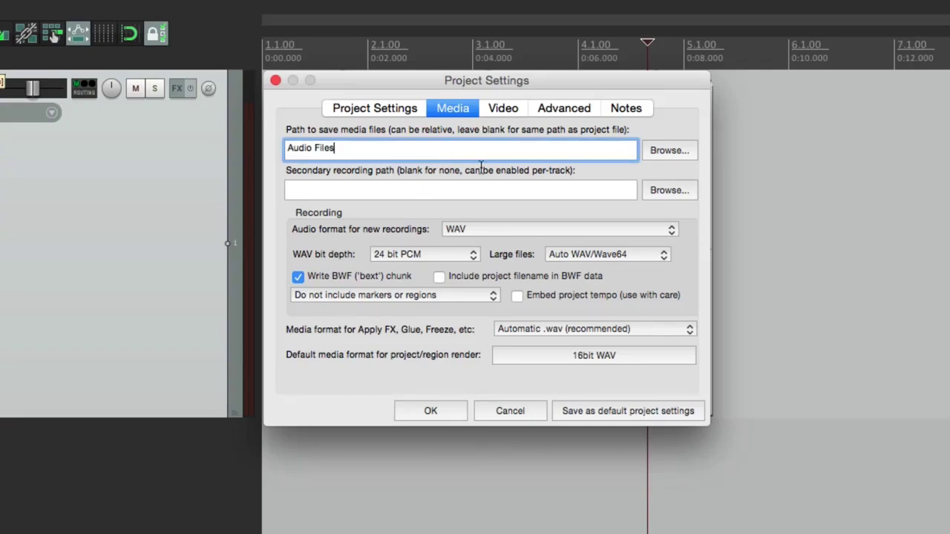
pyautogui.click(627, 414)
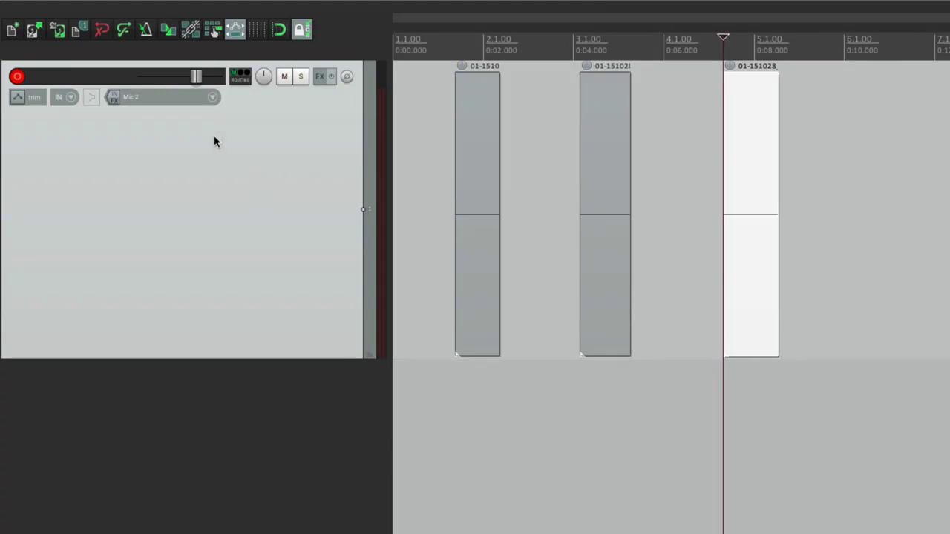
# - Create another new project named New Song on Hard Drive - Audio, keeping Create subdirectory for project enabled
pyautogui.click(14, 29)
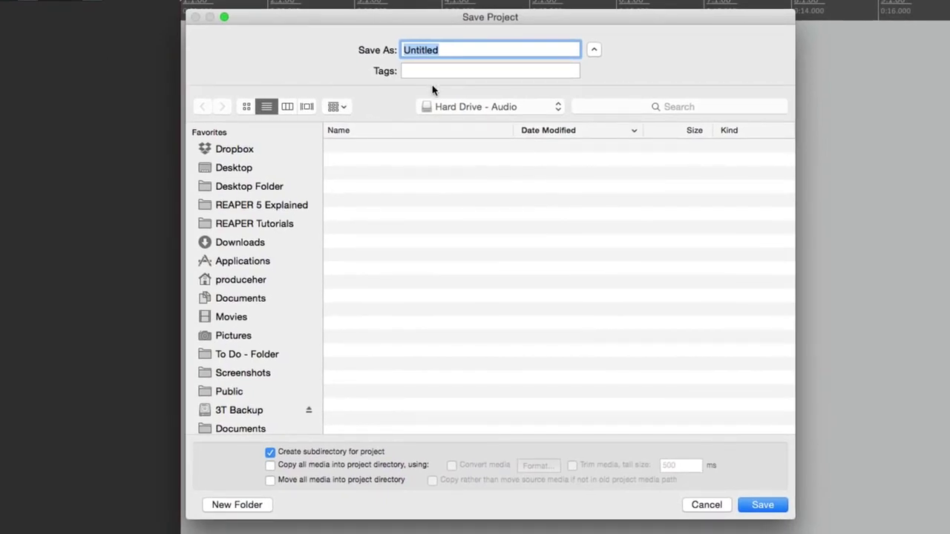
pyautogui.write('New Song')
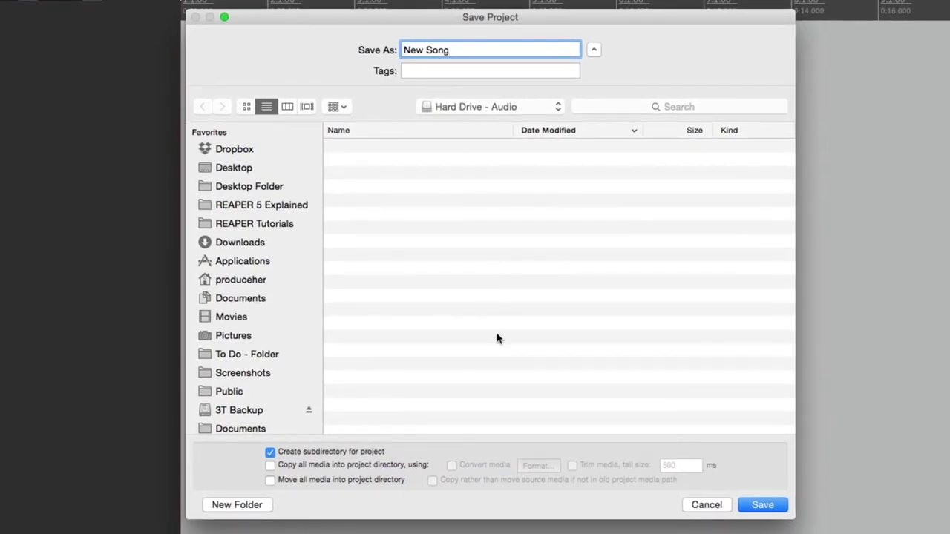
pyautogui.press('Return')
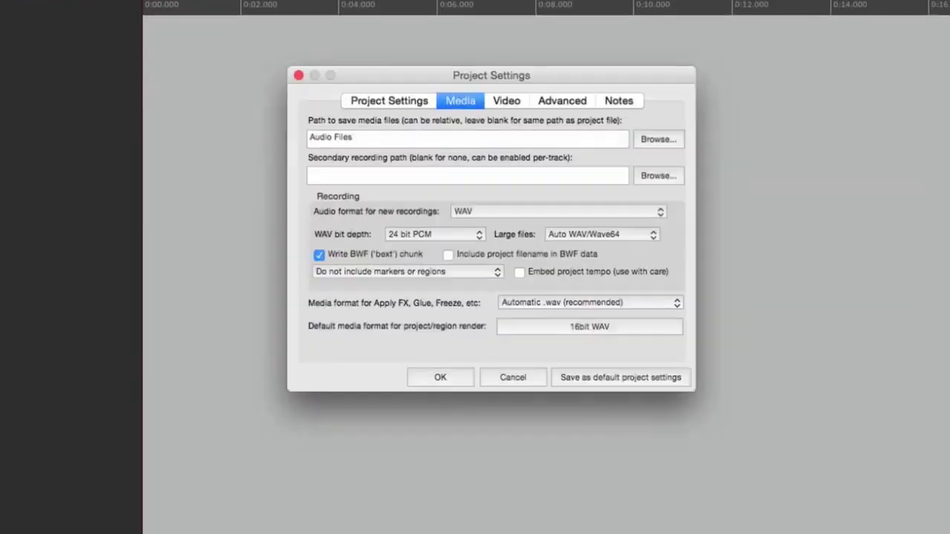